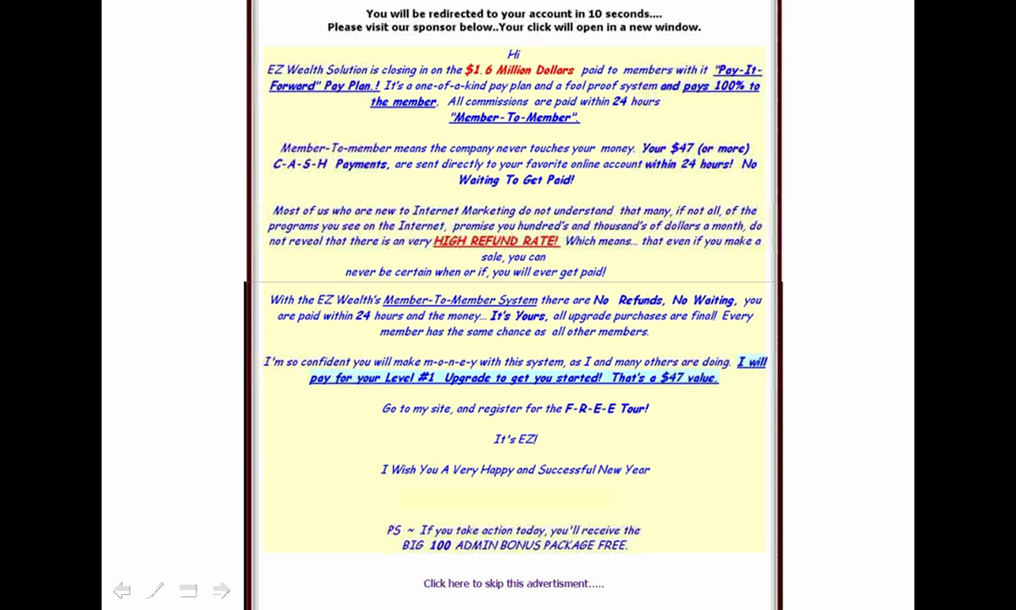
pyautogui.press('Right')
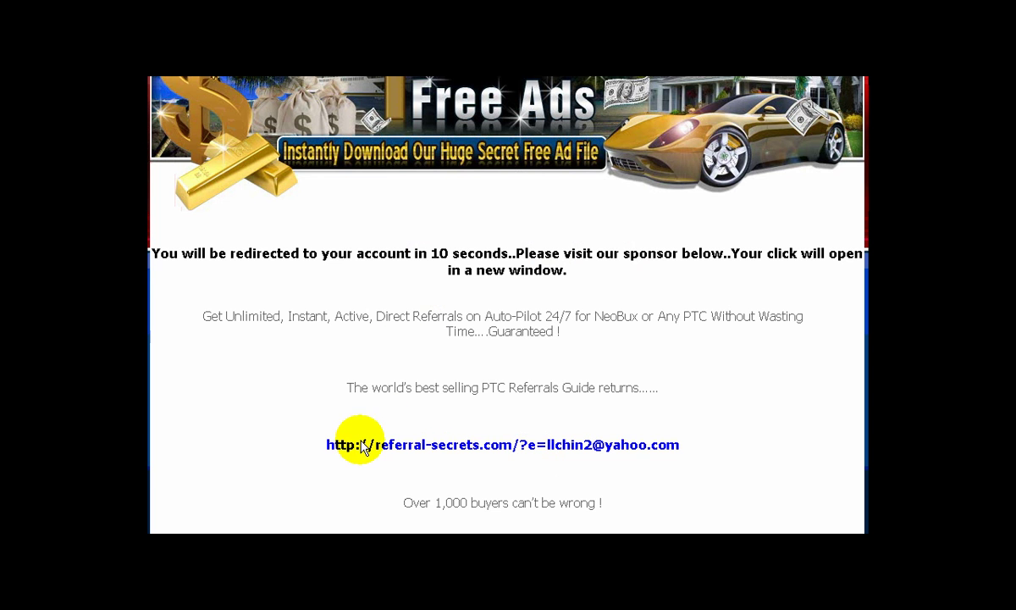
pyautogui.click(482, 448)
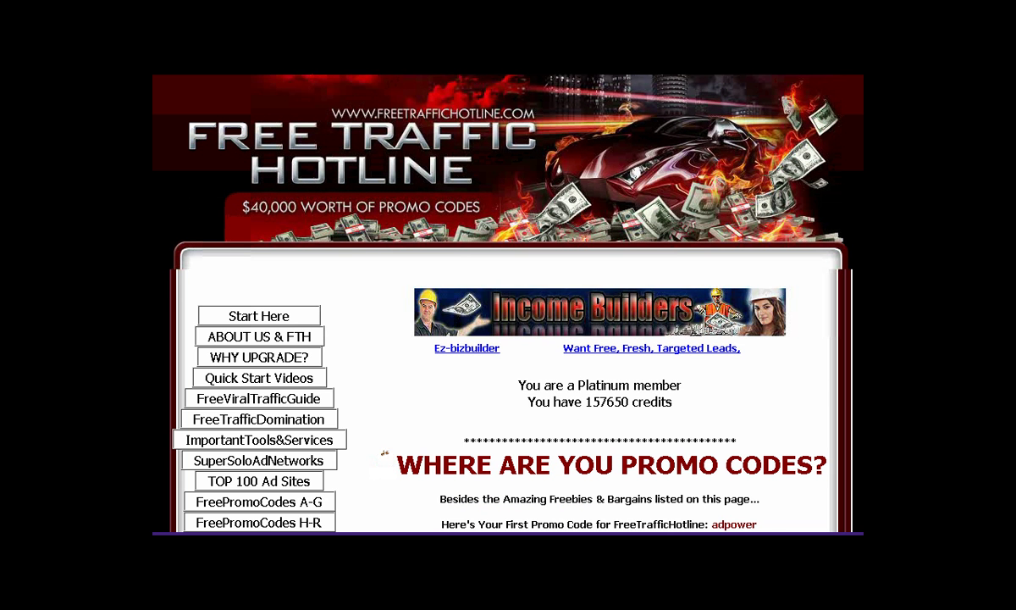
# - Open the affiliate tools and stats page of Free Traffic Hotline and highlight the referral URL
pyautogui.scroll(-5, 507, 339)
pyautogui.scroll(-1, 507, 339)
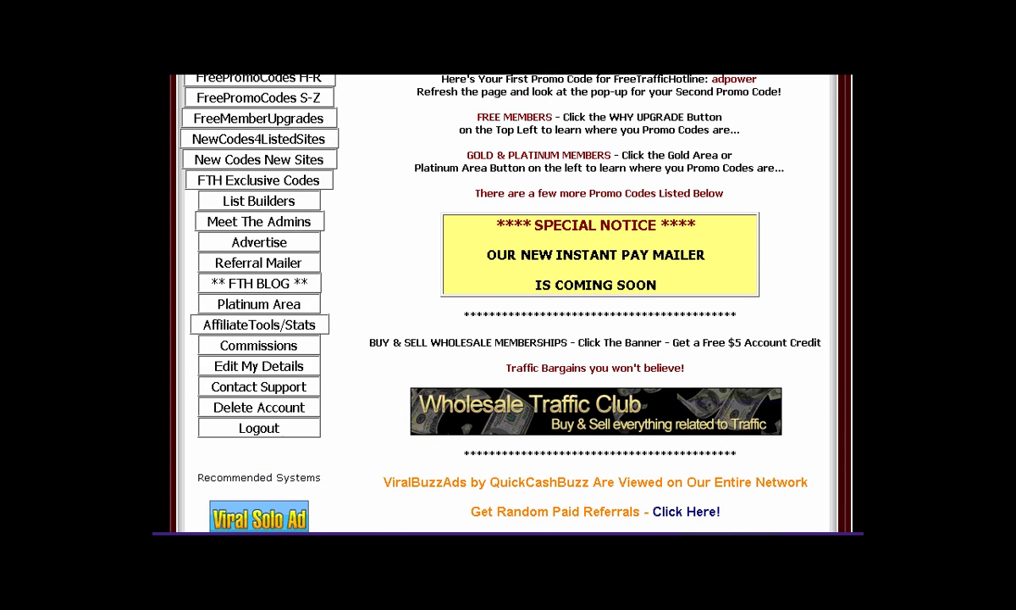
pyautogui.click(269, 332)
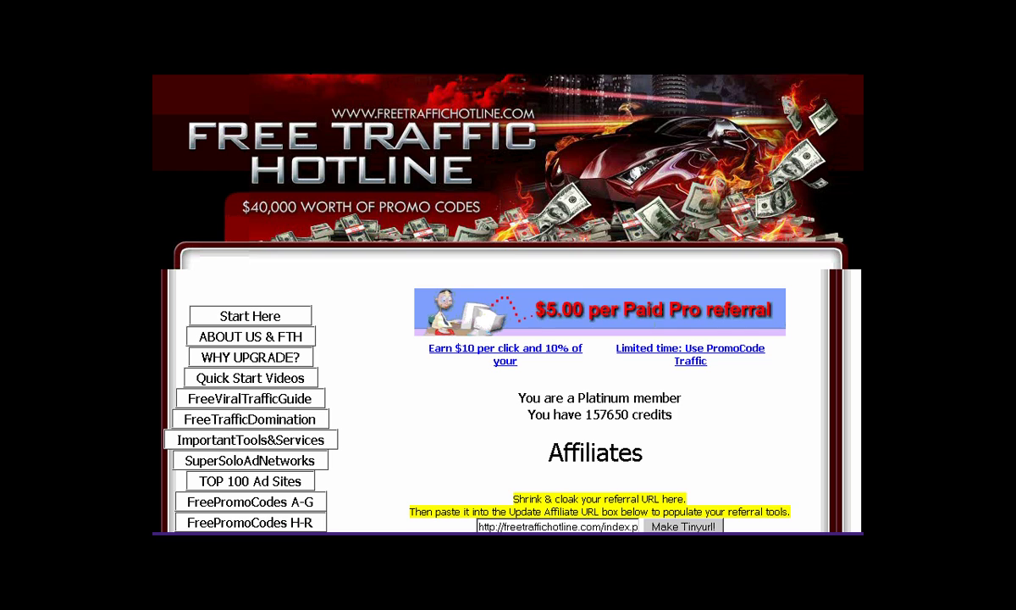
pyautogui.scroll(-5, 508, 339)
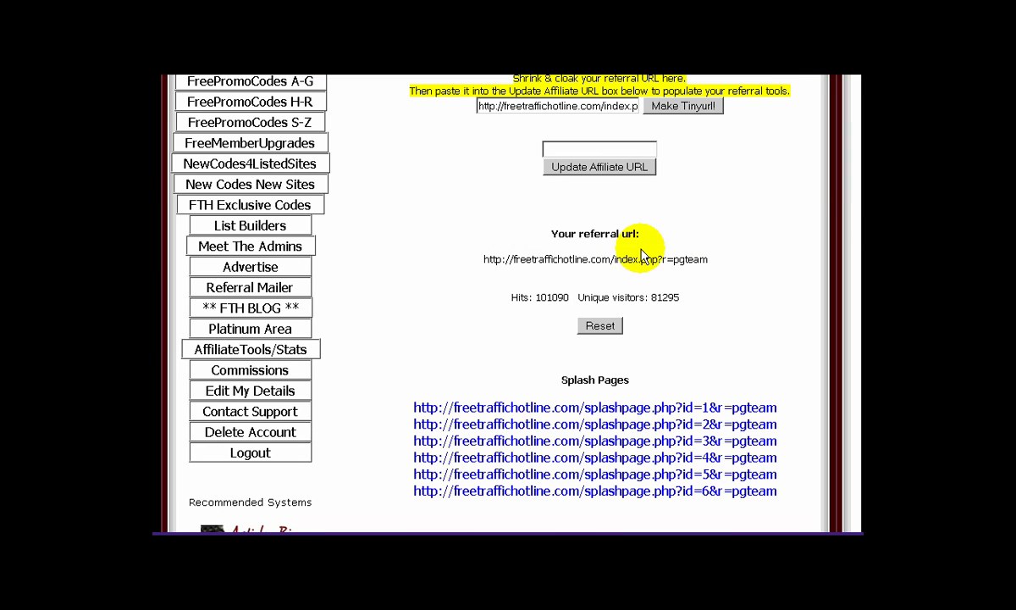
pyautogui.moveTo(544, 229); pyautogui.dragTo(657, 234)
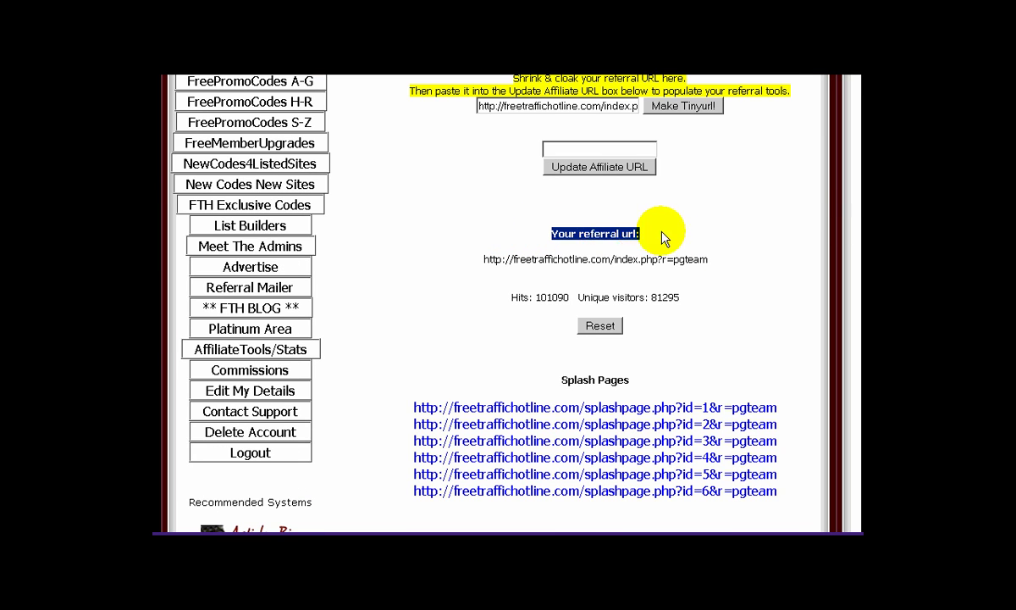
pyautogui.moveTo(711, 259); pyautogui.dragTo(475, 250)
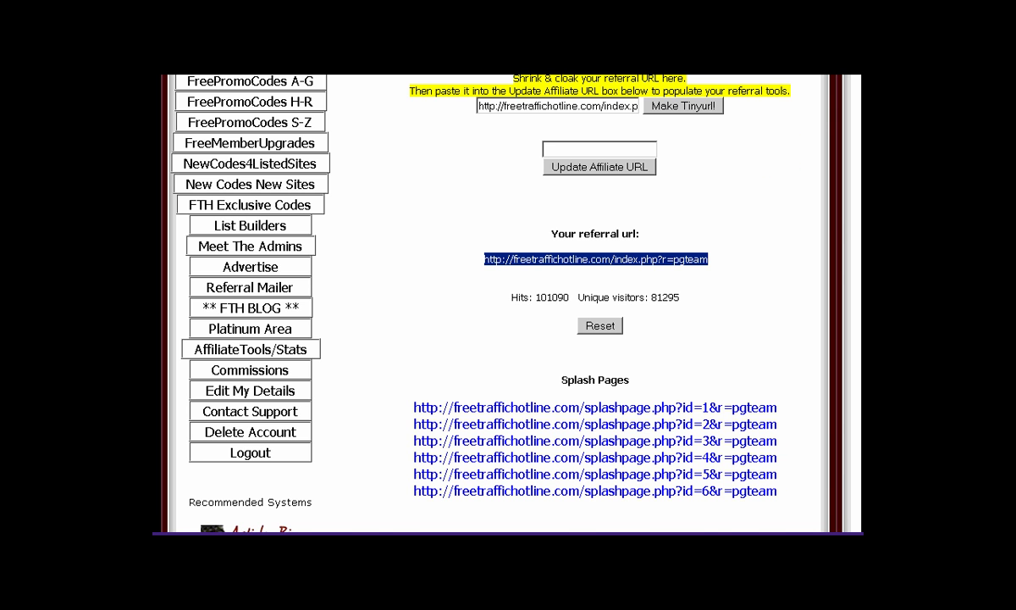
# - Find the fth600x300.jpg banner among the affiliate tools and highlight its banner URL and HTML code
pyautogui.scroll(-15, 508, 304)
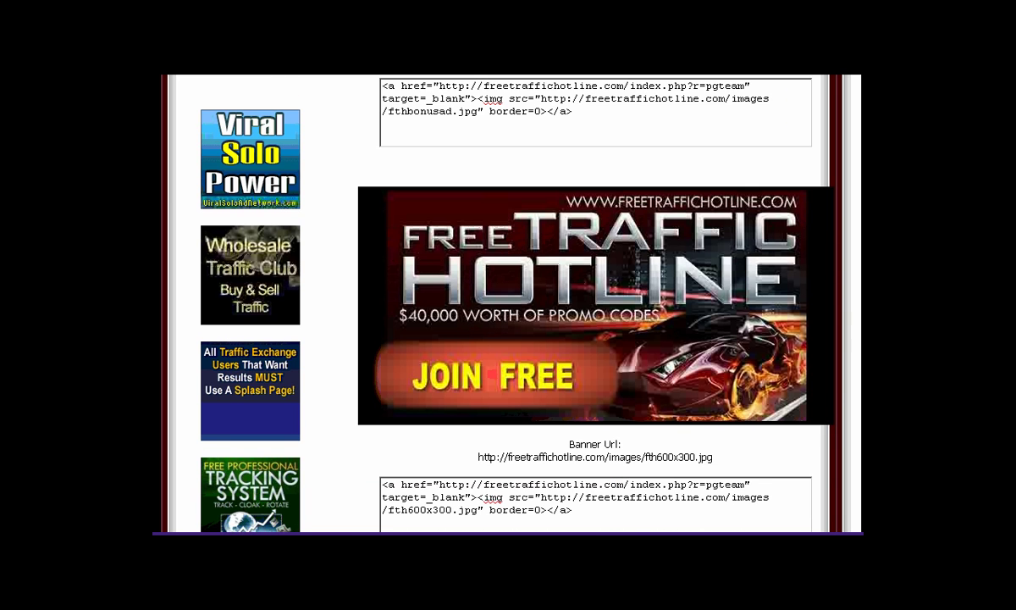
pyautogui.scroll(-2, 508, 305)
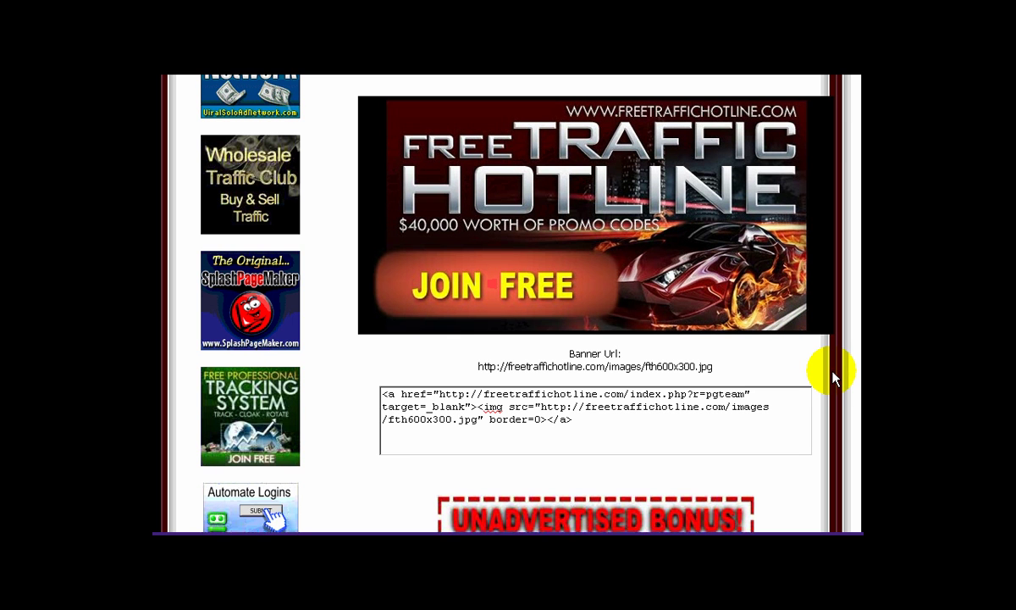
pyautogui.moveTo(469, 364); pyautogui.dragTo(727, 369)
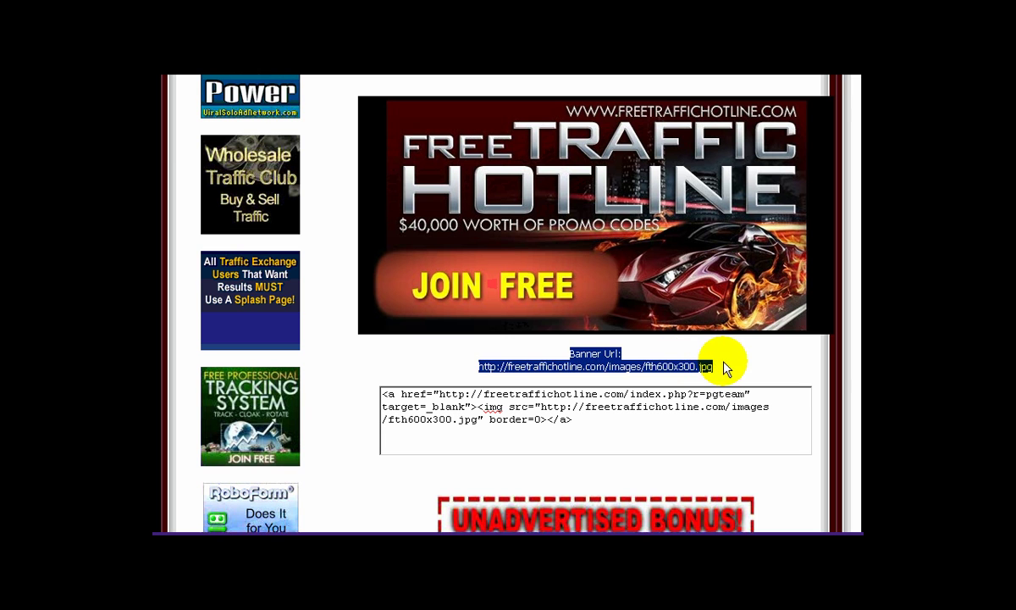
pyautogui.moveTo(590, 425); pyautogui.dragTo(385, 390)
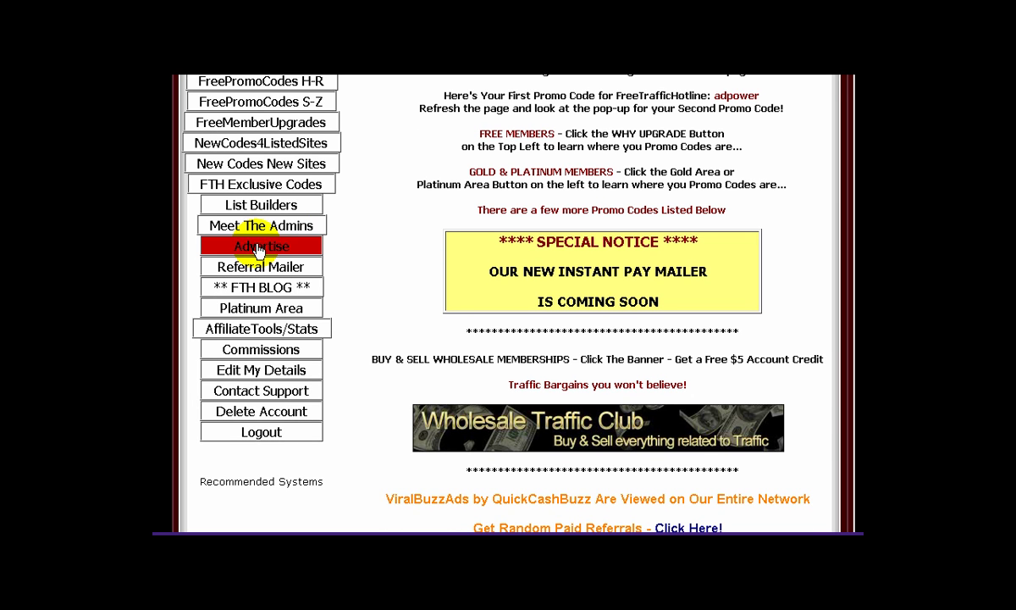
# - Go to the Advertise page and open the setup form for an unused login ad
pyautogui.click(257, 248)
pyautogui.scroll(-10, 692, 267)
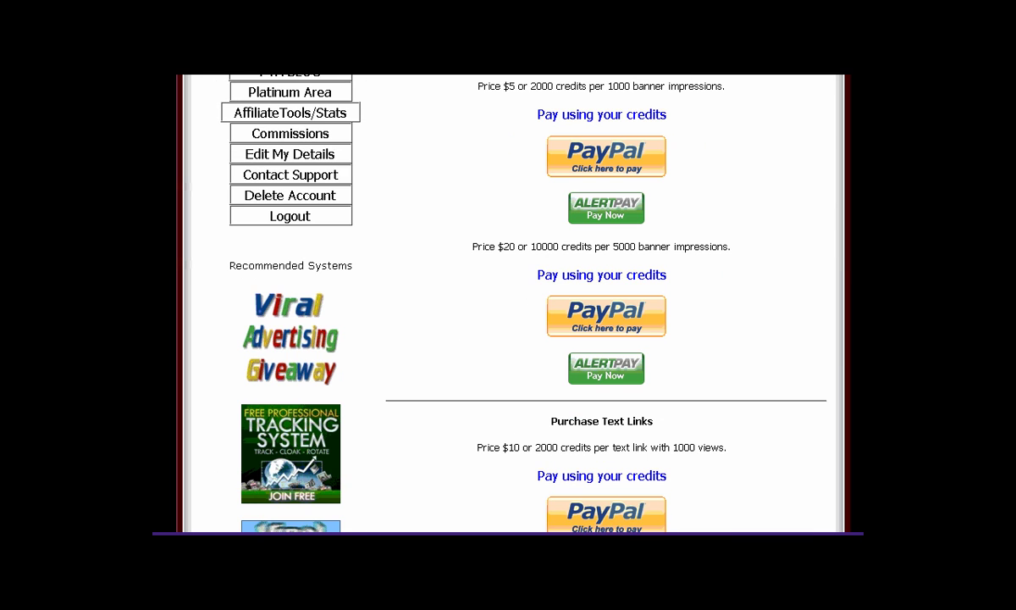
pyautogui.scroll(-10, 508, 305)
pyautogui.scroll(5, 508, 305)
pyautogui.scroll(-15, 648, 131)
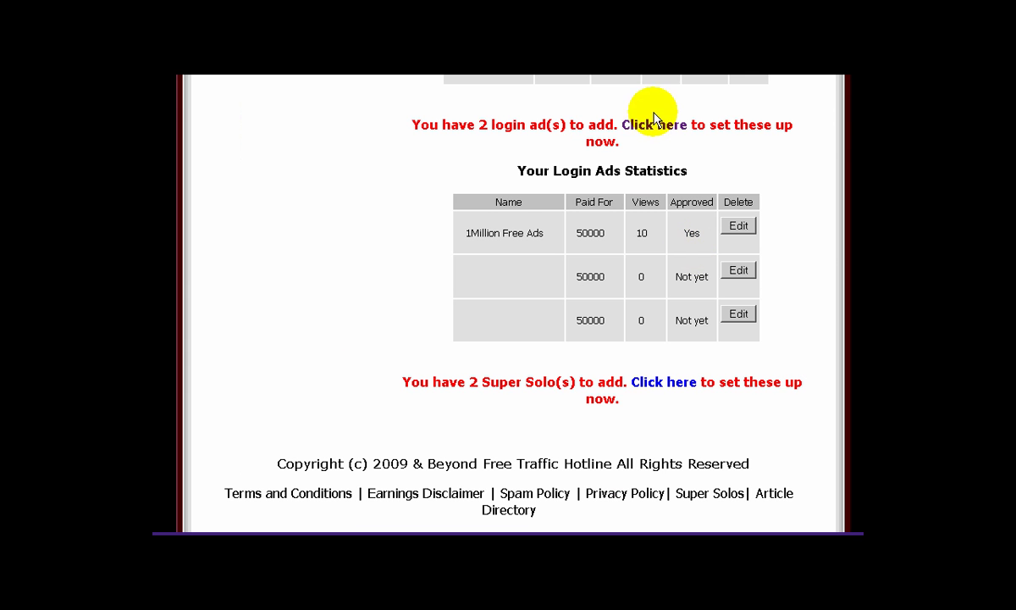
pyautogui.click(647, 127)
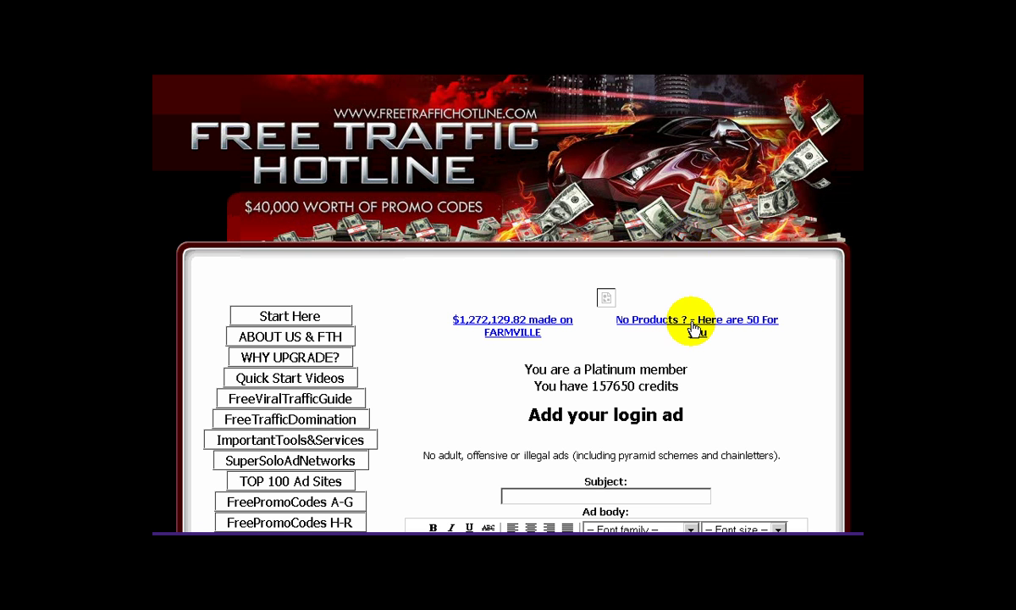
# - Enter "Viral Solo Ad Network" as the subject of the login ad
pyautogui.scroll(-3, 715, 313)
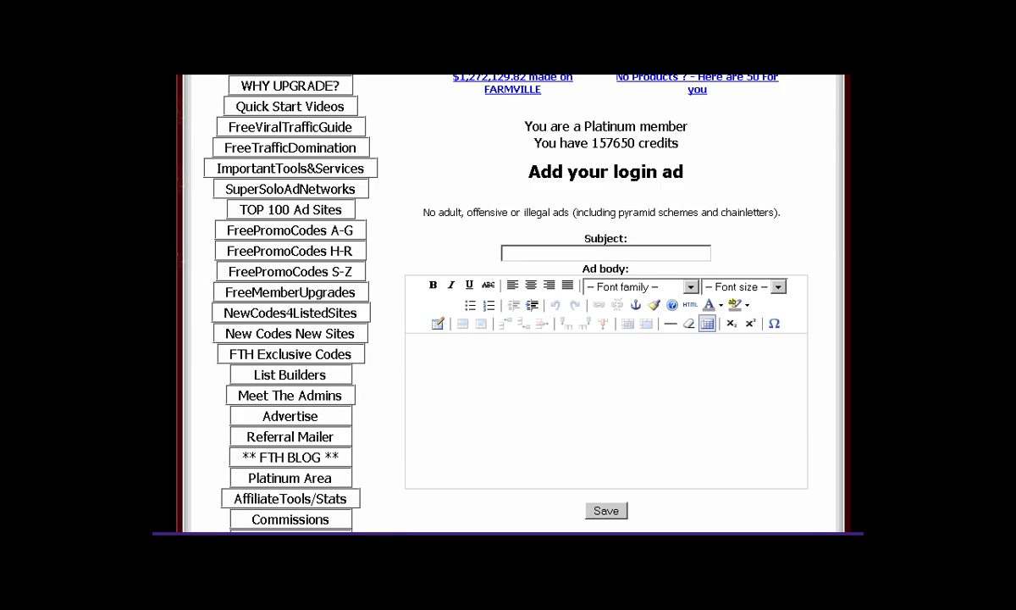
pyautogui.scroll(-1, 528, 161)
pyautogui.click(529, 162)
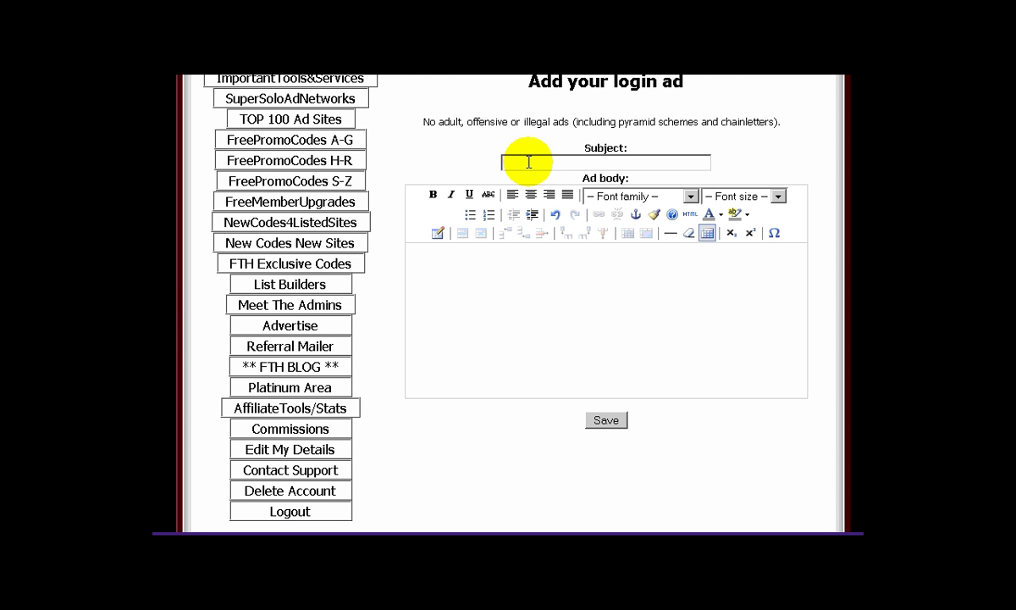
pyautogui.write('Miral Solo Ad Network')
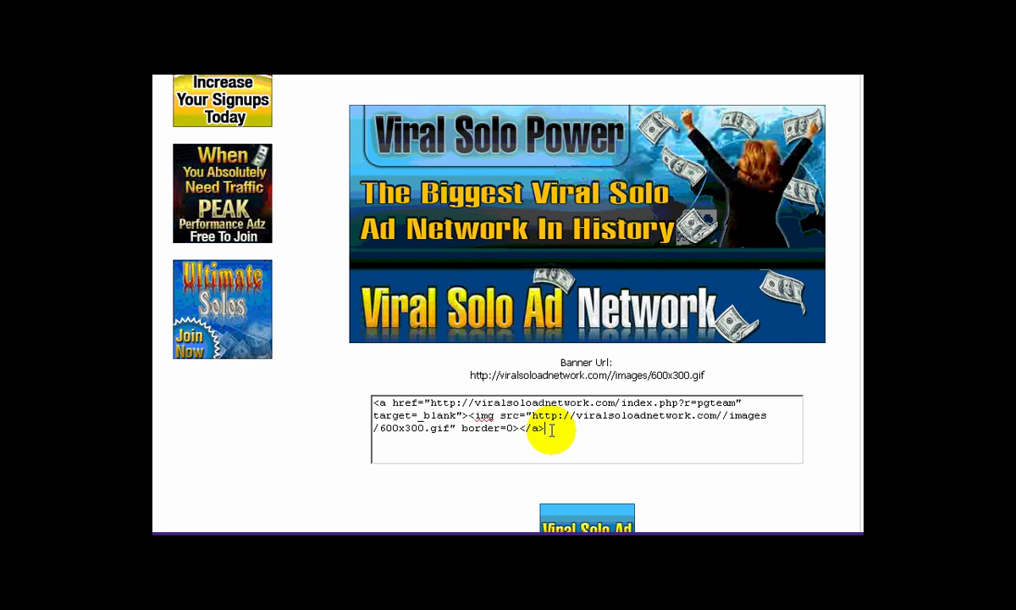
# - Copy the full HTML code of the 600x300.gif banner from the Viral Solo Ad Network affiliate page
pyautogui.moveTo(551, 430); pyautogui.dragTo(356, 401)
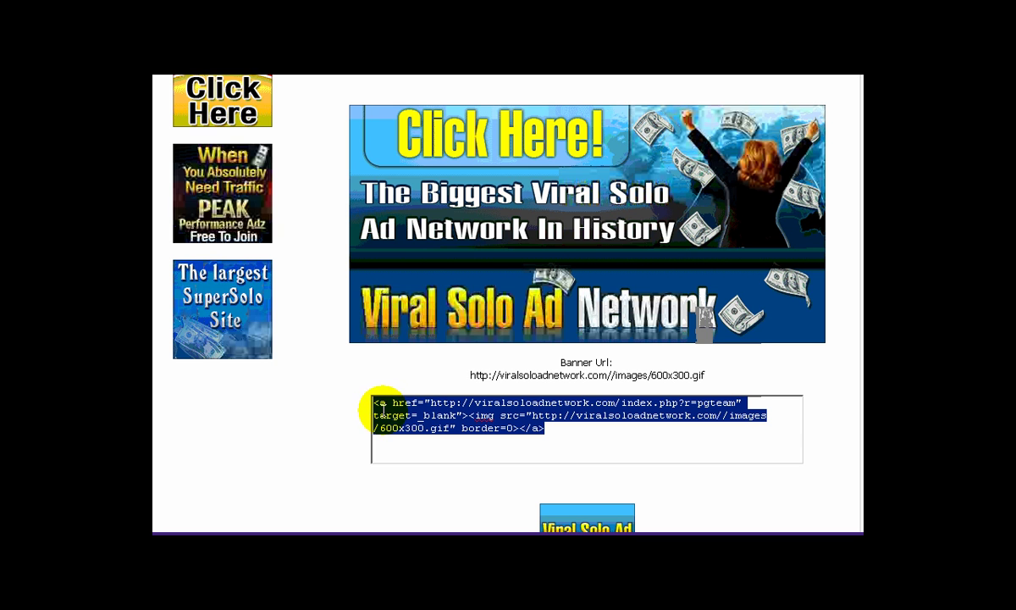
pyautogui.rightClick(383, 409)
pyautogui.click(404, 280)
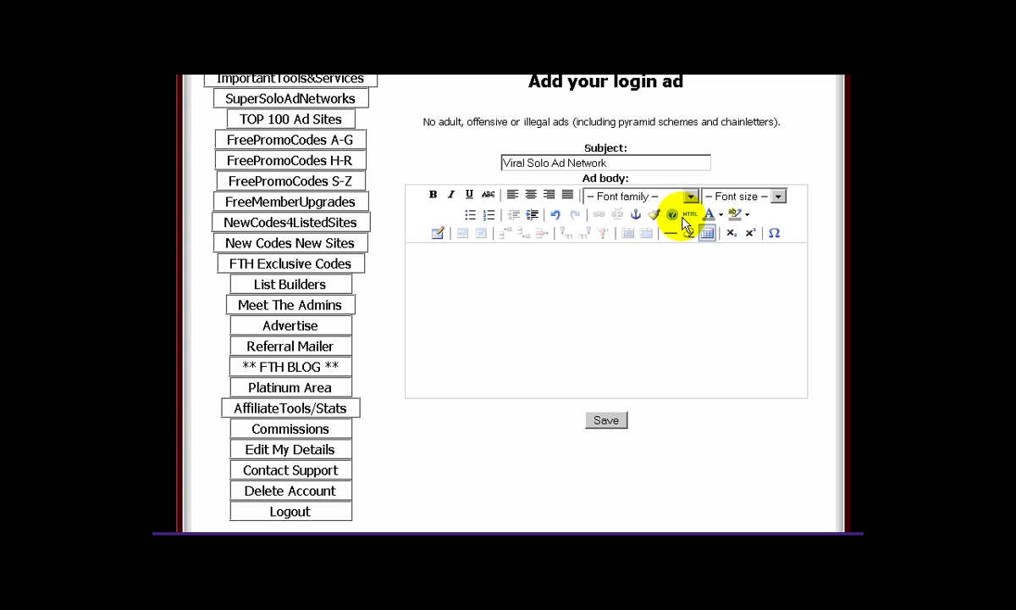
# - Insert the copied banner code into the login ad body through the HTML source editor and apply it
pyautogui.click(689, 216)
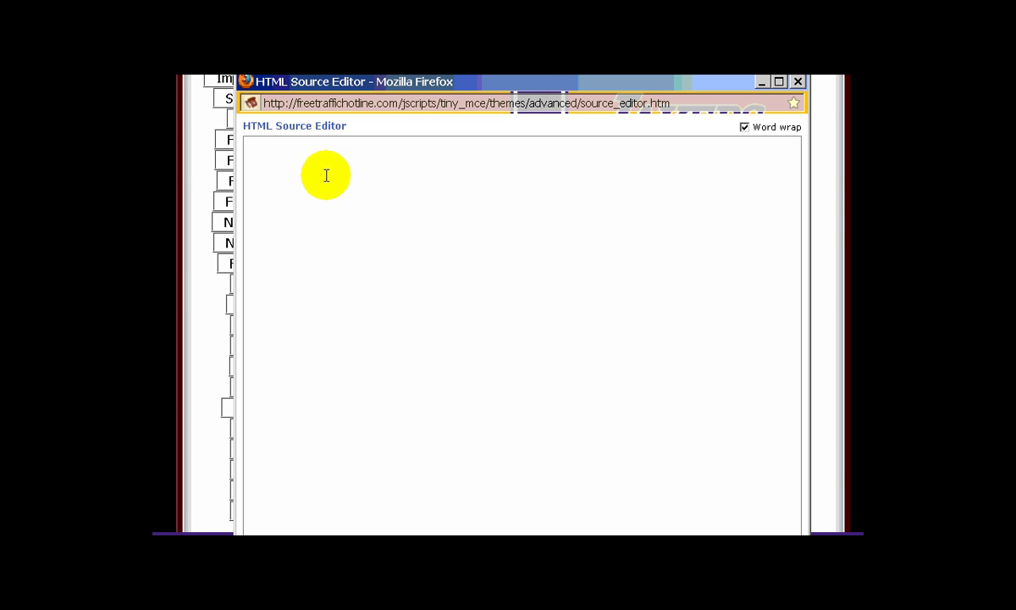
pyautogui.rightClick(305, 181)
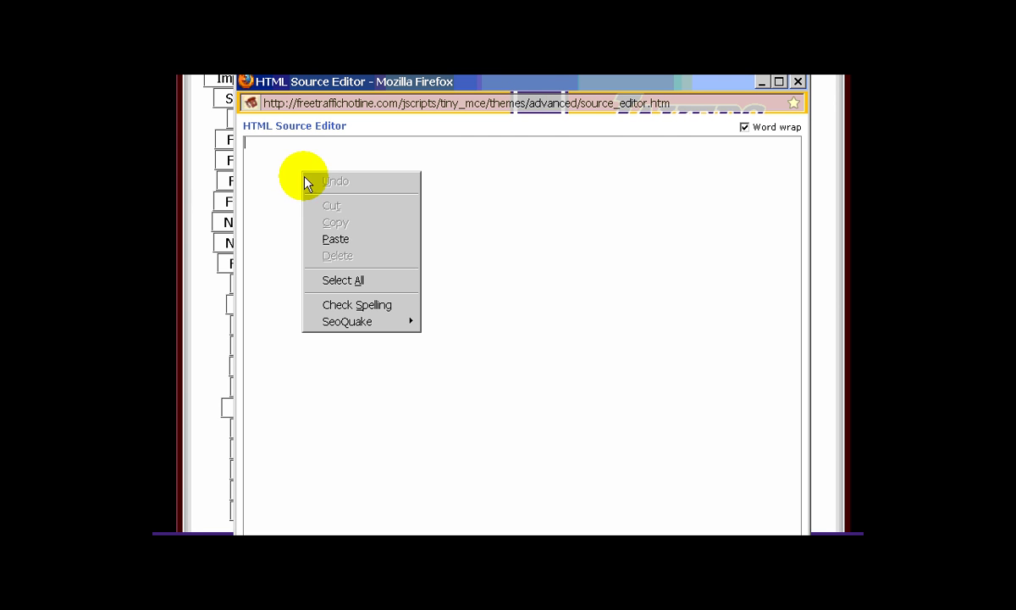
pyautogui.click(334, 239)
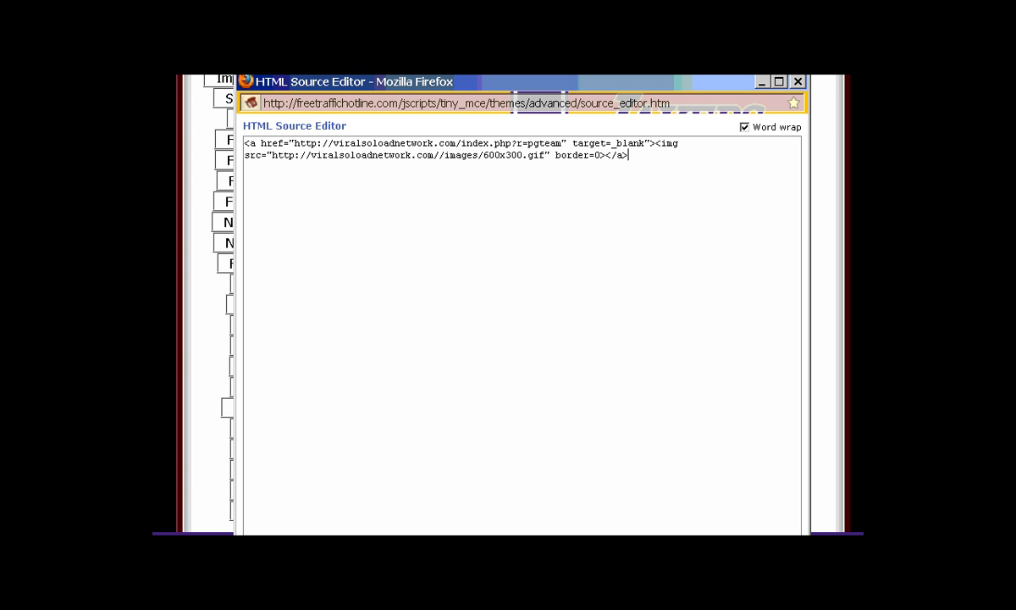
pyautogui.click(275, 488)
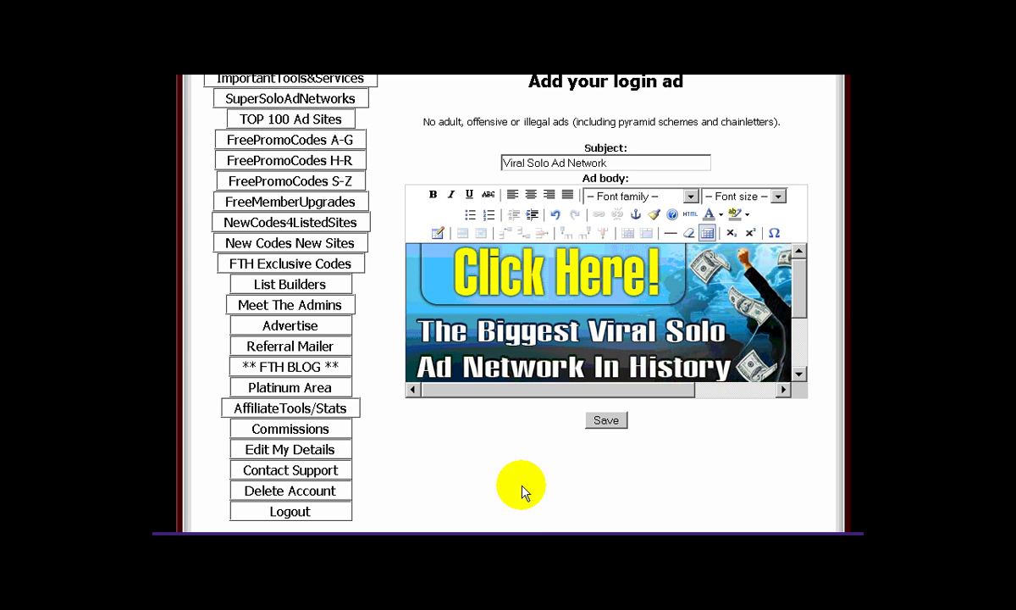
# - Select the banner image in the ad body, open its link settings and check the link URL
pyautogui.click(519, 298)
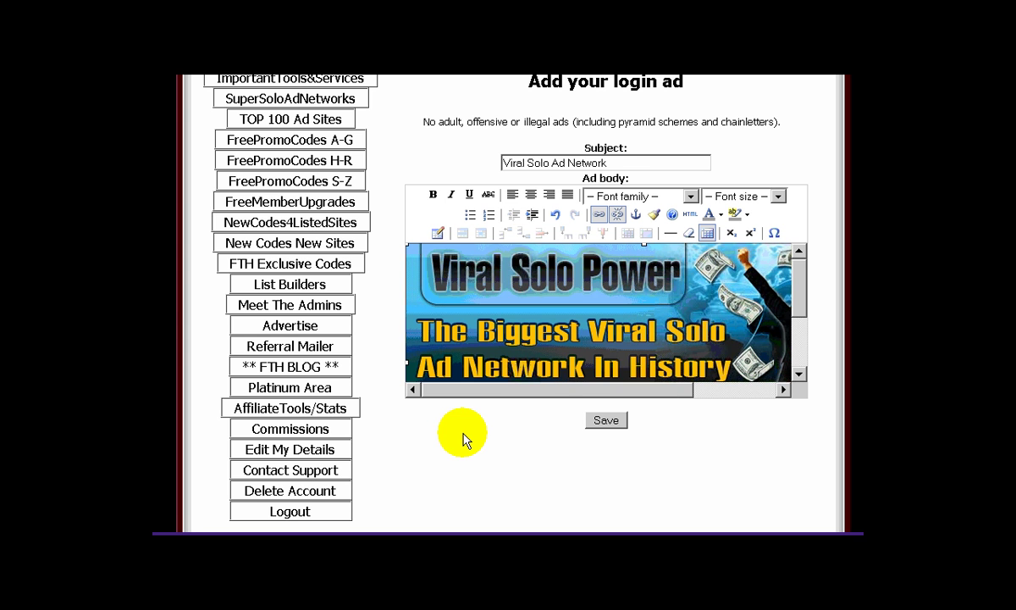
pyautogui.click(532, 326)
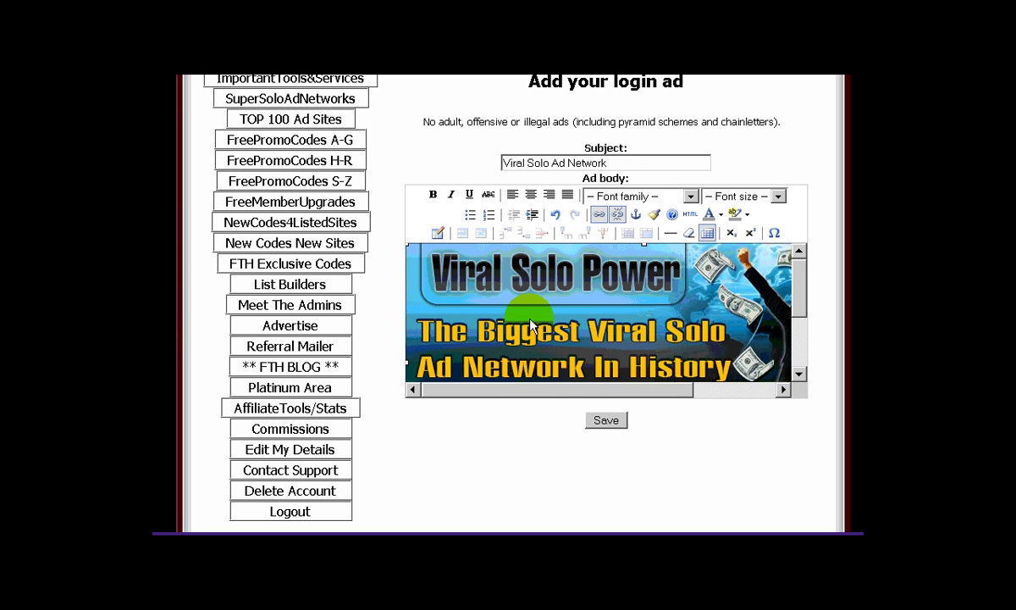
pyautogui.click(596, 218)
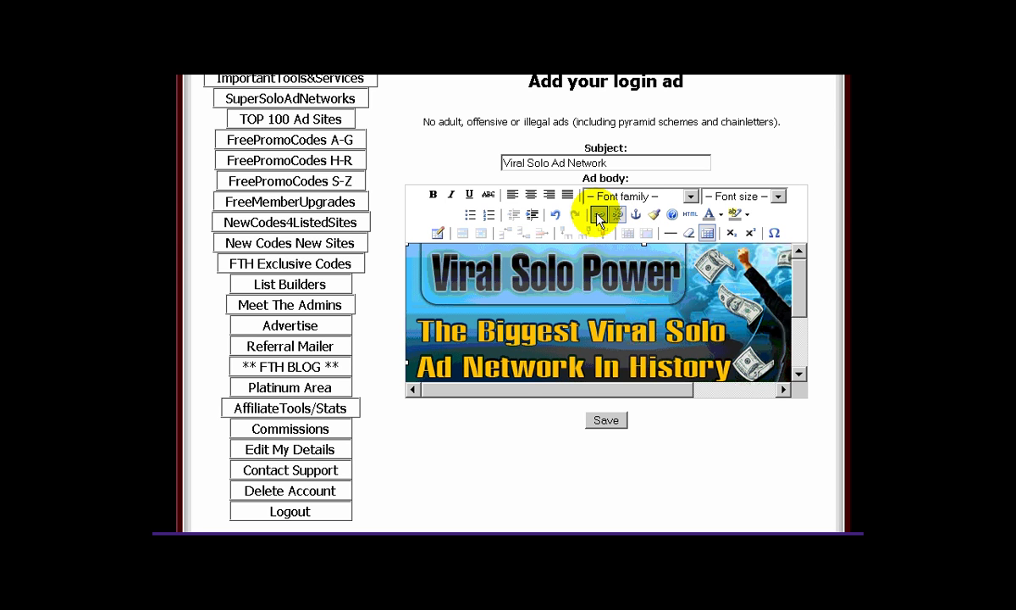
pyautogui.click(597, 218)
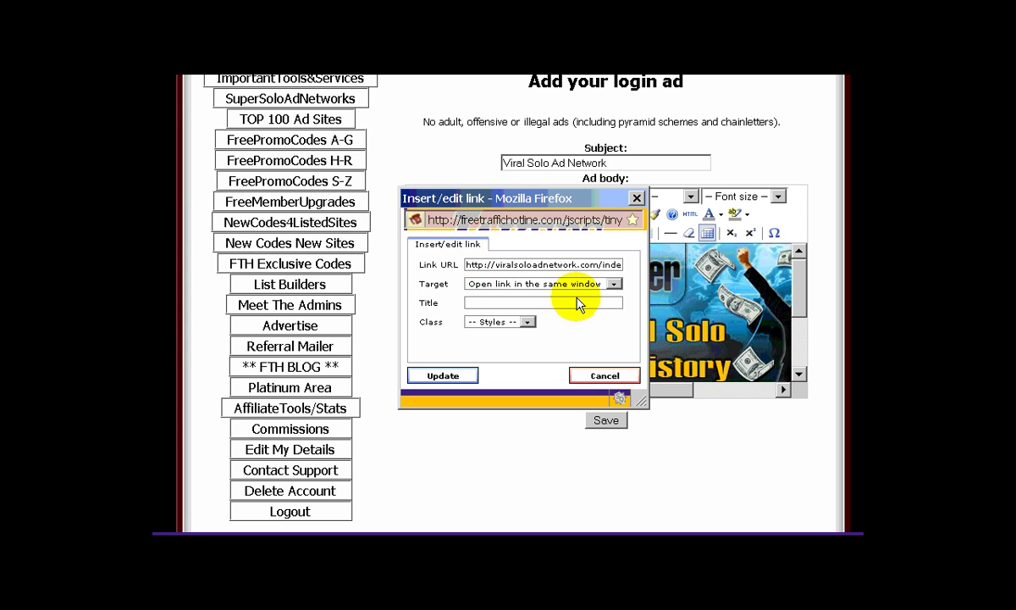
pyautogui.moveTo(537, 263); pyautogui.dragTo(421, 264)
pyautogui.doubleClick(596, 264)
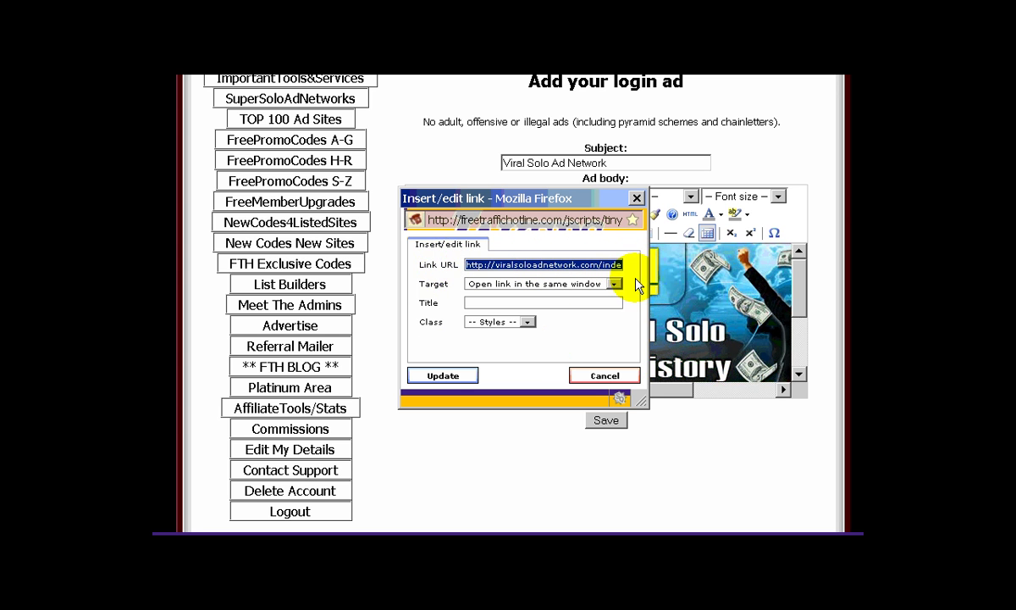
pyautogui.click(595, 263)
# - Set the banner's link target to "Open link in a new window" and update the link
pyautogui.click(613, 286)
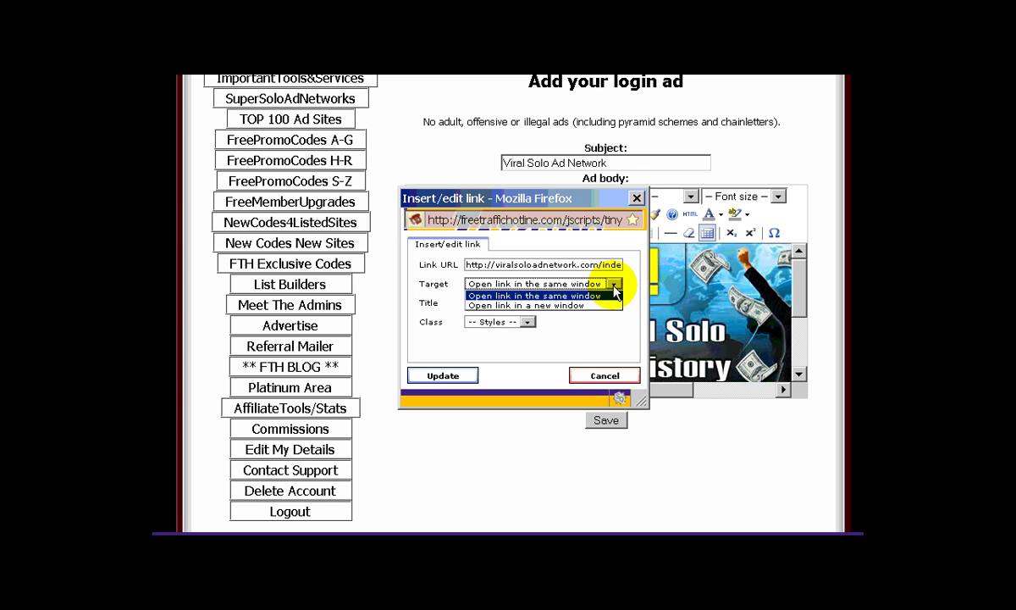
pyautogui.click(562, 306)
pyautogui.click(544, 287)
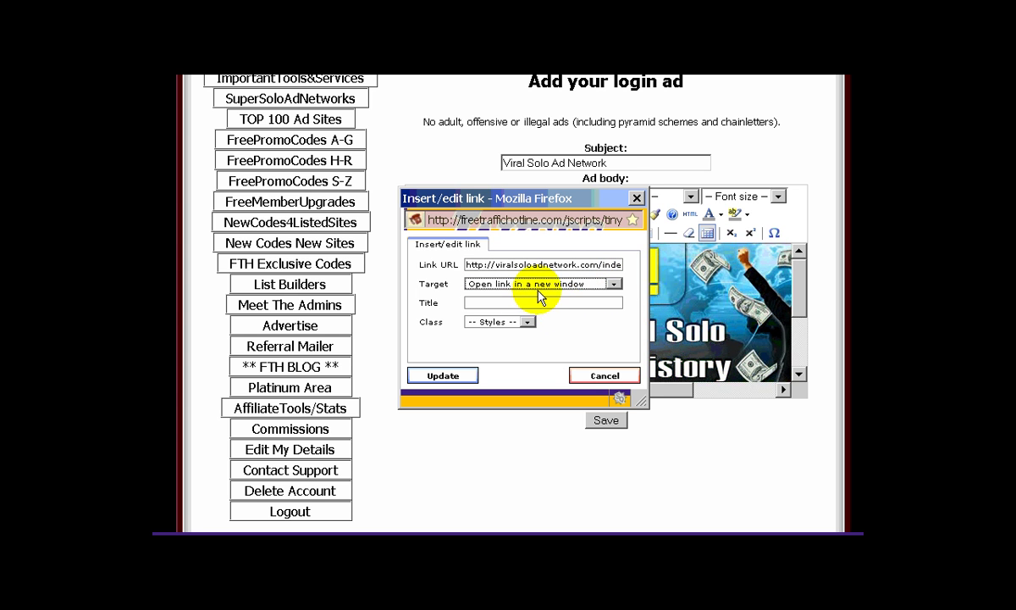
pyautogui.click(612, 260)
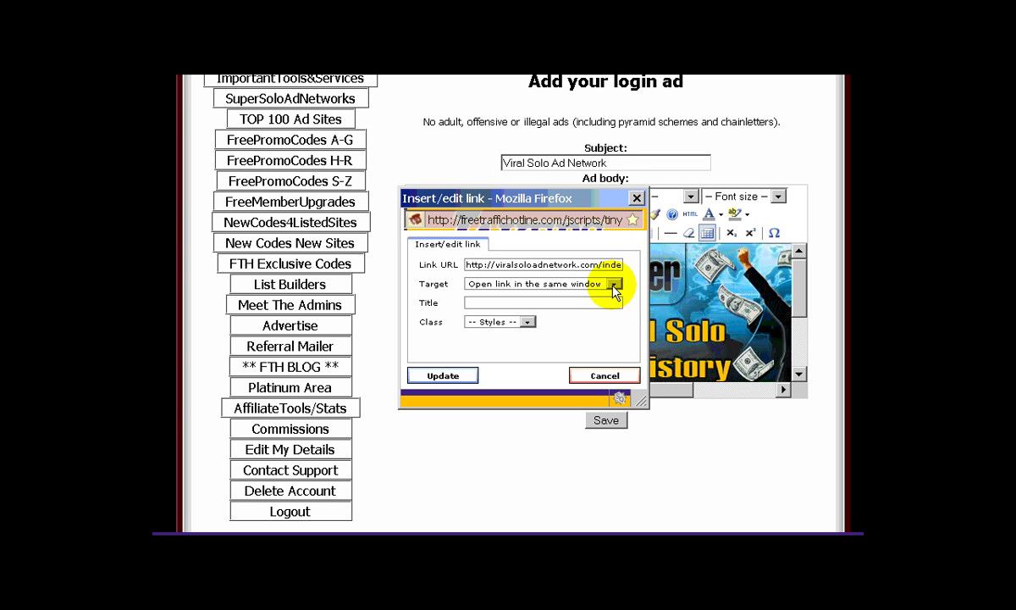
pyautogui.click(614, 286)
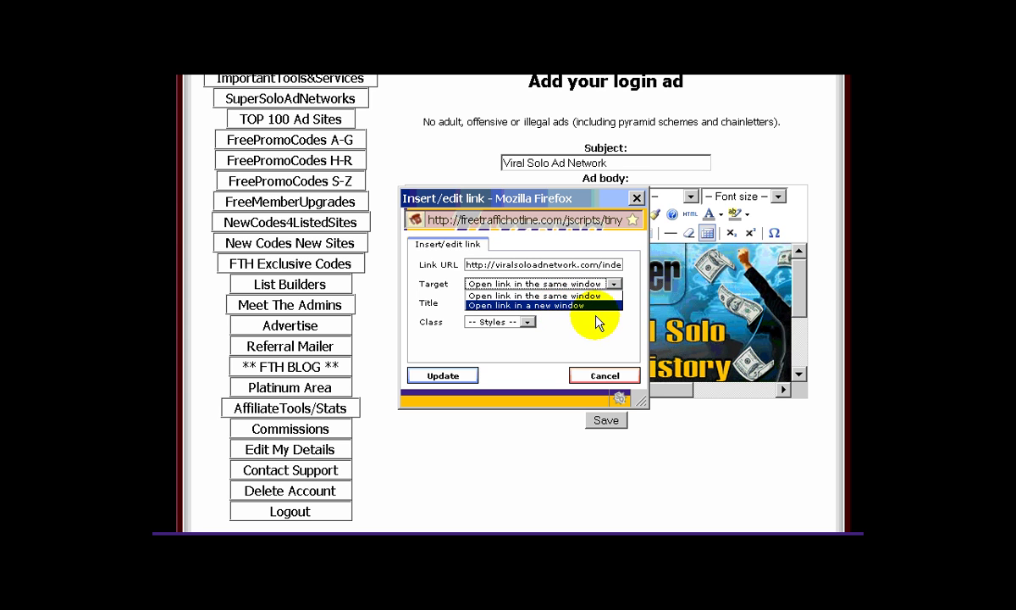
pyautogui.click(564, 306)
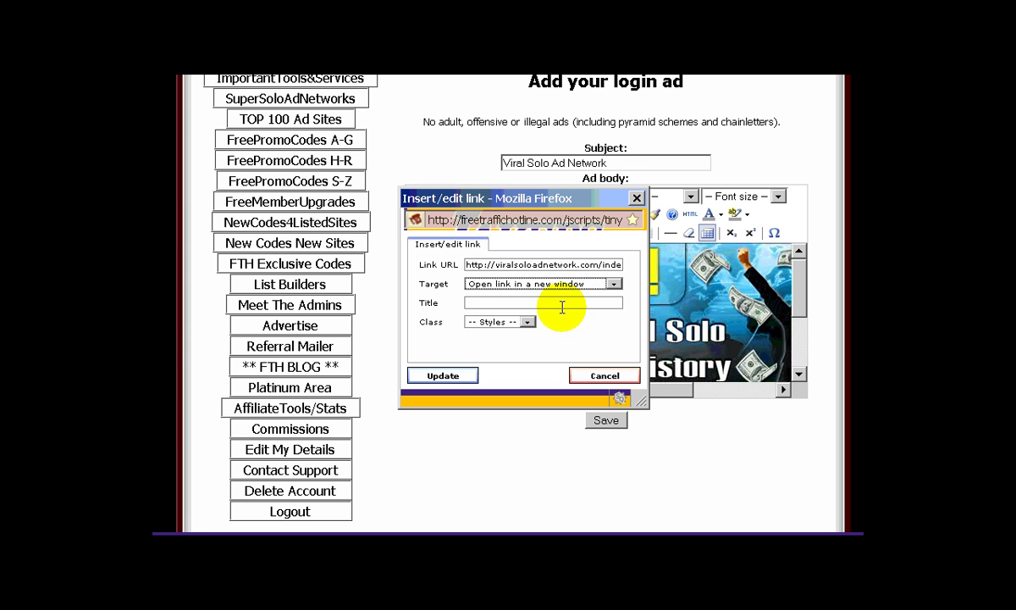
pyautogui.click(430, 379)
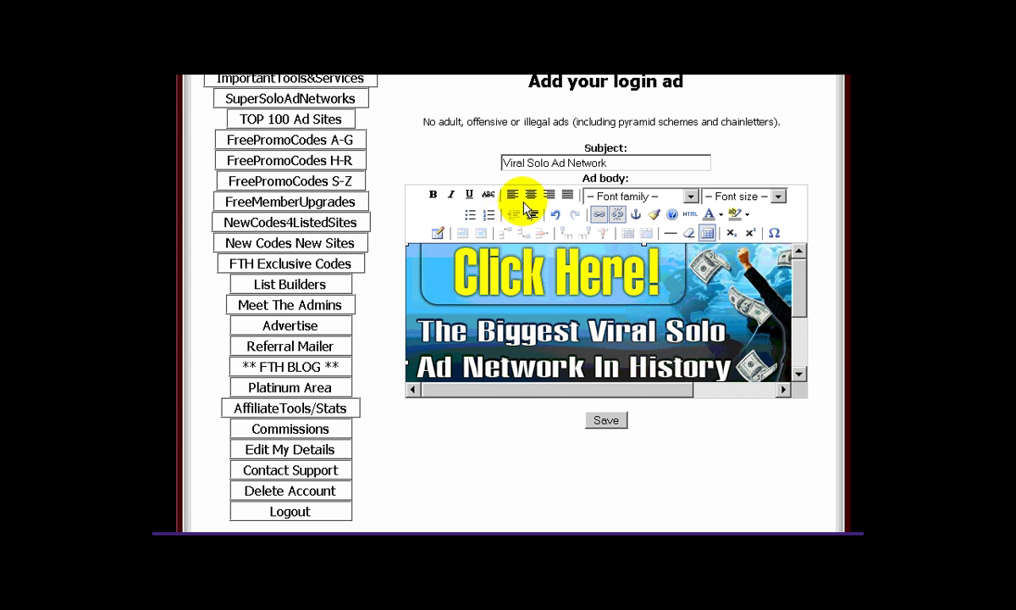
pyautogui.click(549, 196)
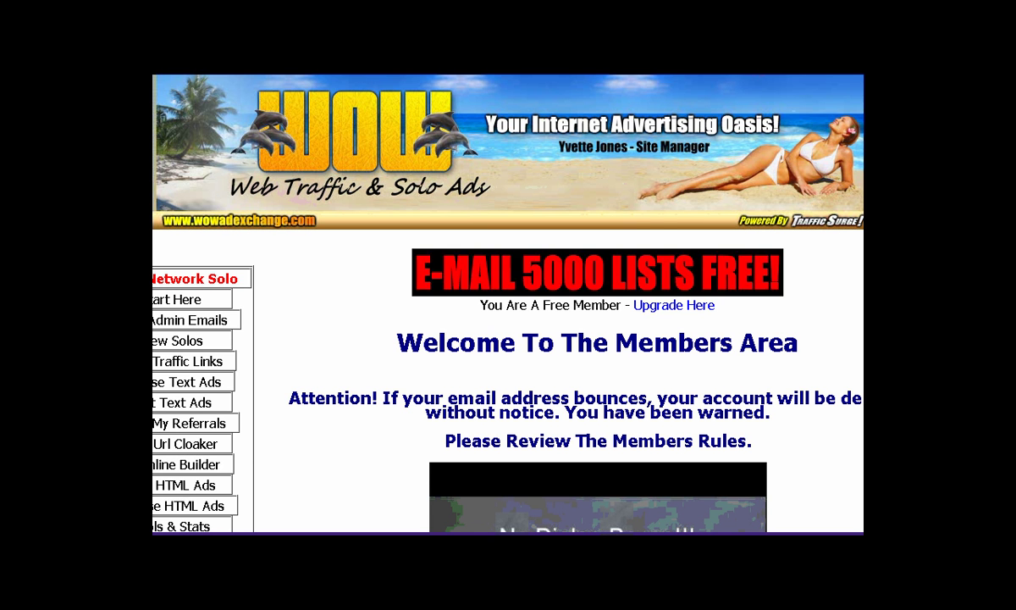
# - Open the setup form for the available login ad from the WOW Web Traffic & Solo Ads members area
pyautogui.scroll(-2, 508, 339)
pyautogui.scroll(-5, 162, 200)
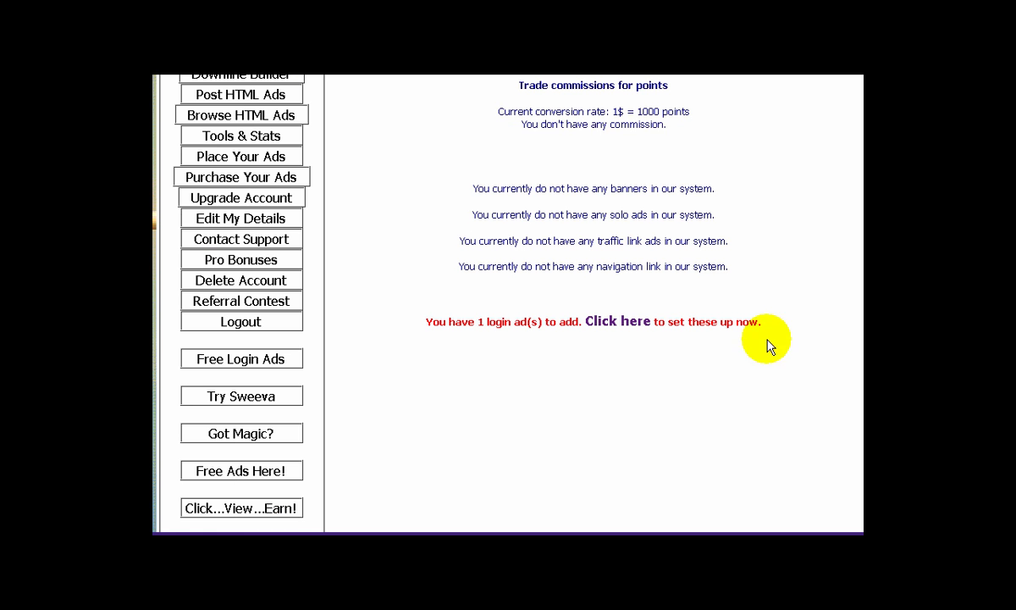
pyautogui.click(613, 325)
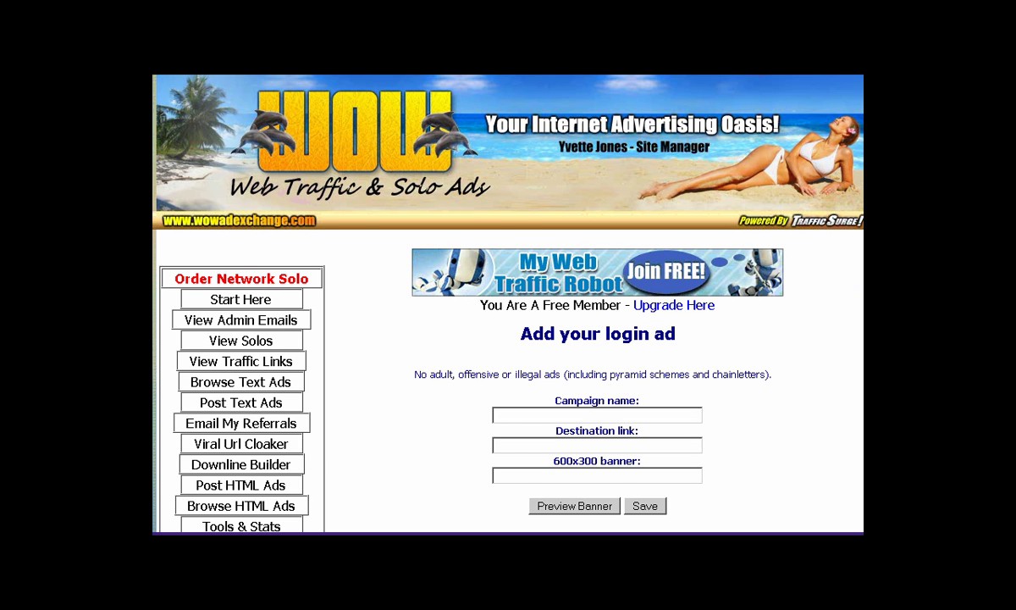
pyautogui.scroll(-3, 508, 339)
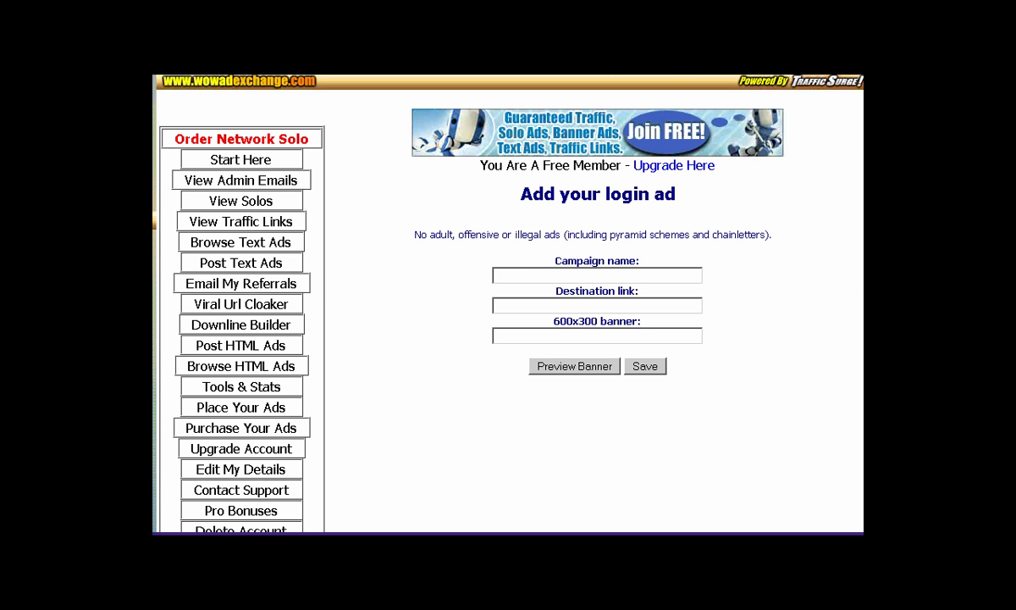
pyautogui.write('FreeTra')
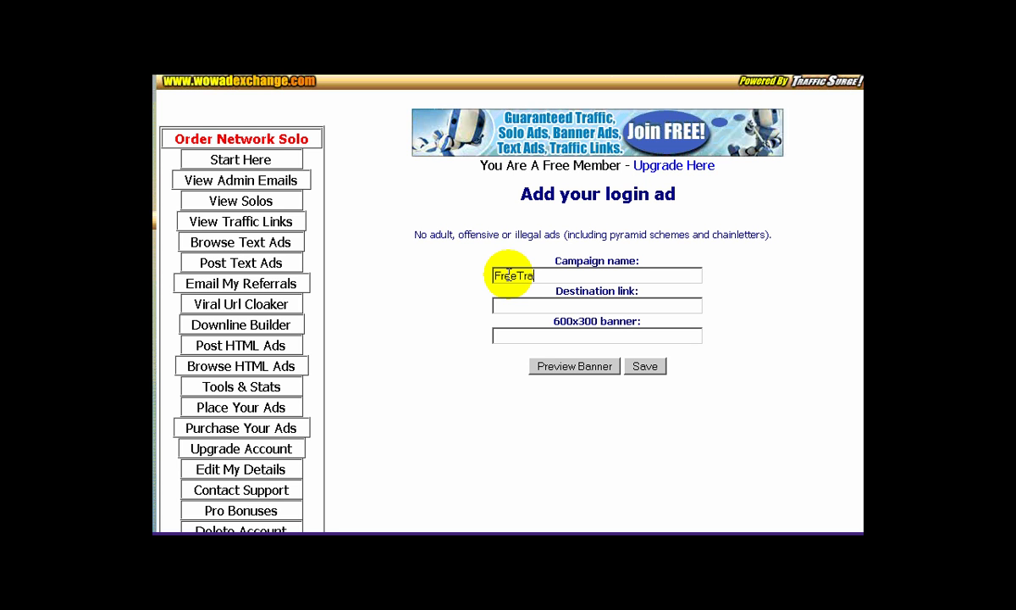
pyautogui.write('fficHotline')
pyautogui.moveTo(633, 261); pyautogui.dragTo(548, 261)
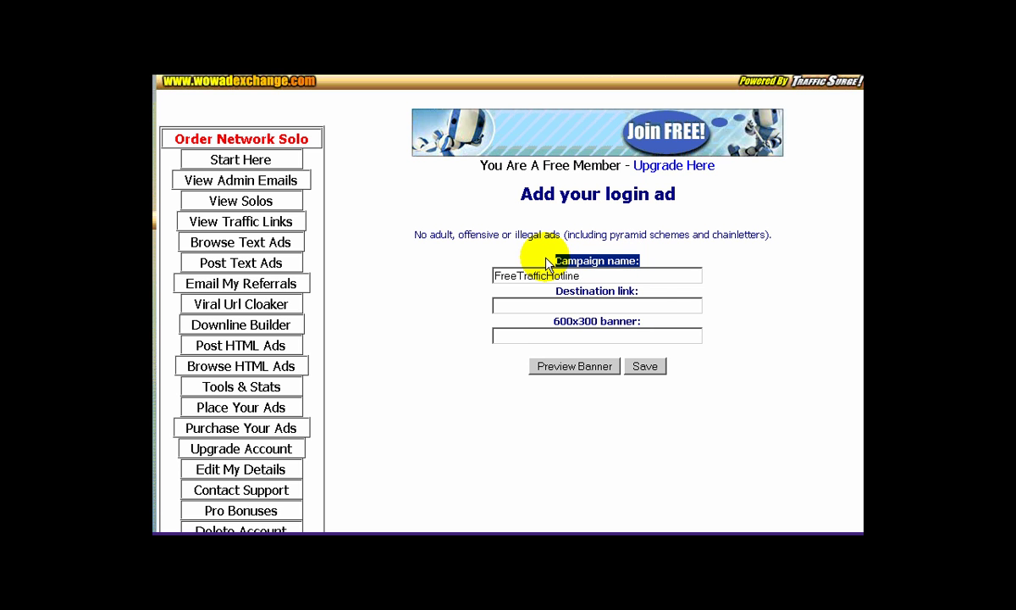
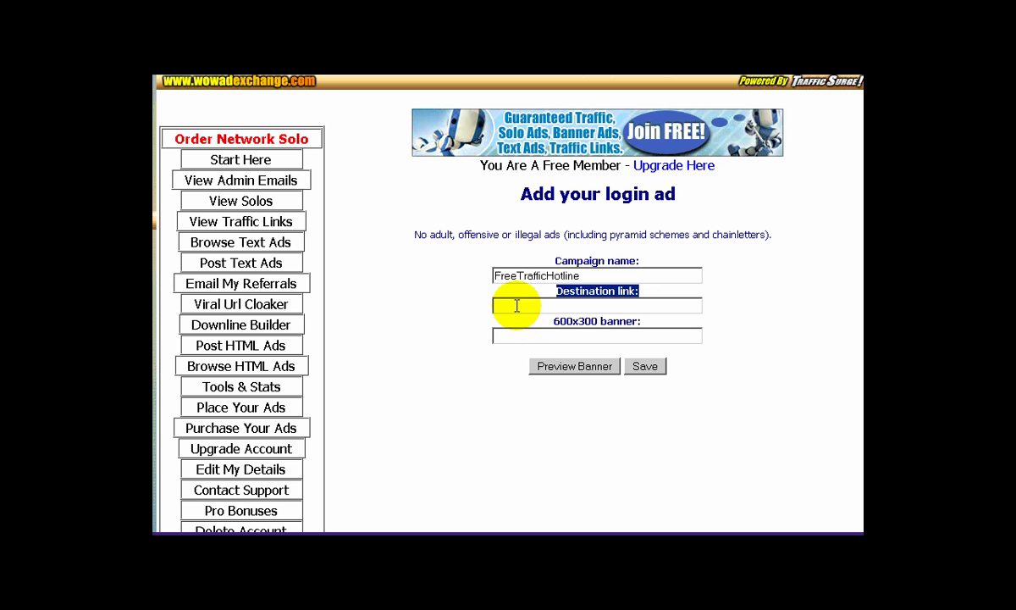
pyautogui.rightClick(518, 309)
pyautogui.click(540, 374)
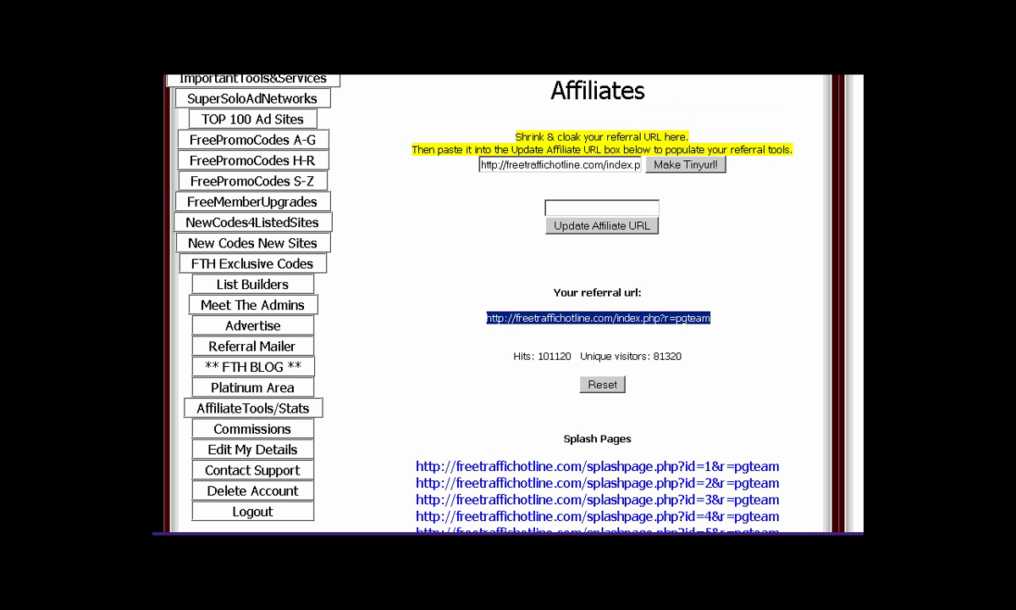
pyautogui.scroll(-10, 508, 305)
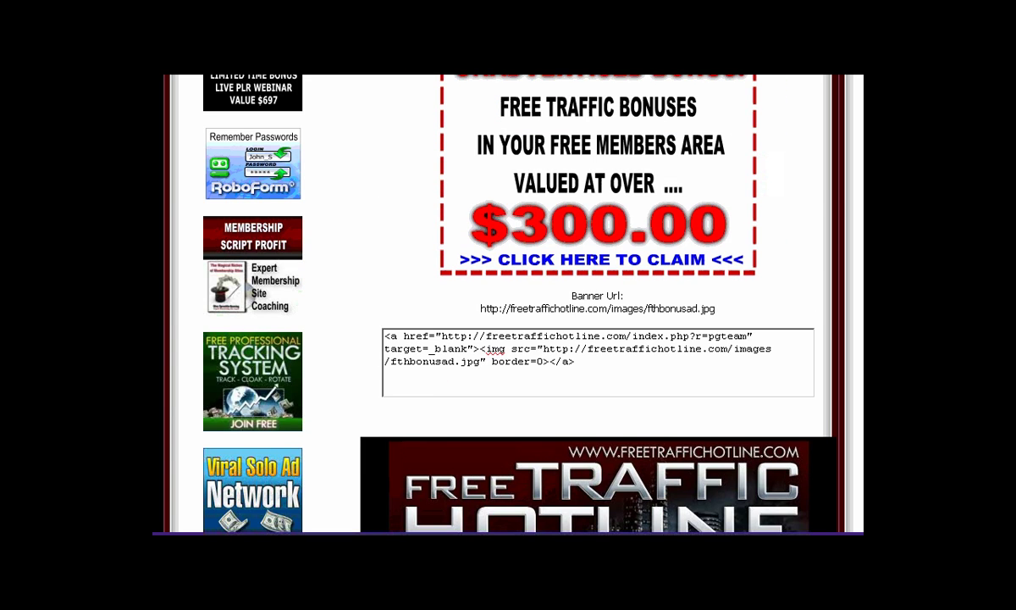
pyautogui.scroll(-5, 518, 510)
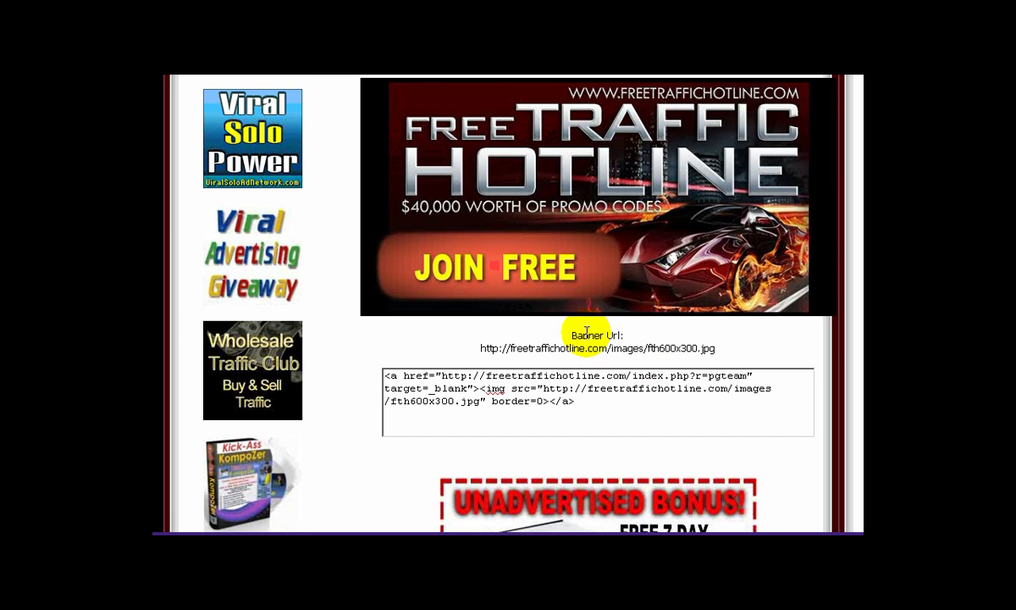
pyautogui.tripleClick(590, 334)
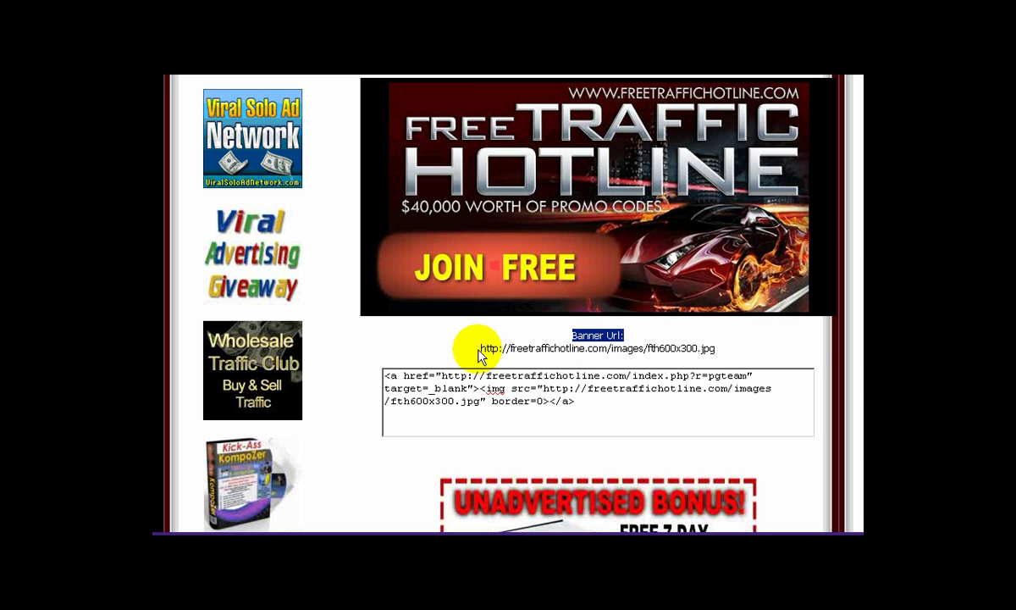
pyautogui.moveTo(480, 348); pyautogui.dragTo(755, 345)
pyautogui.hotkey('ctrl', 'c')
pyautogui.click(718, 396)
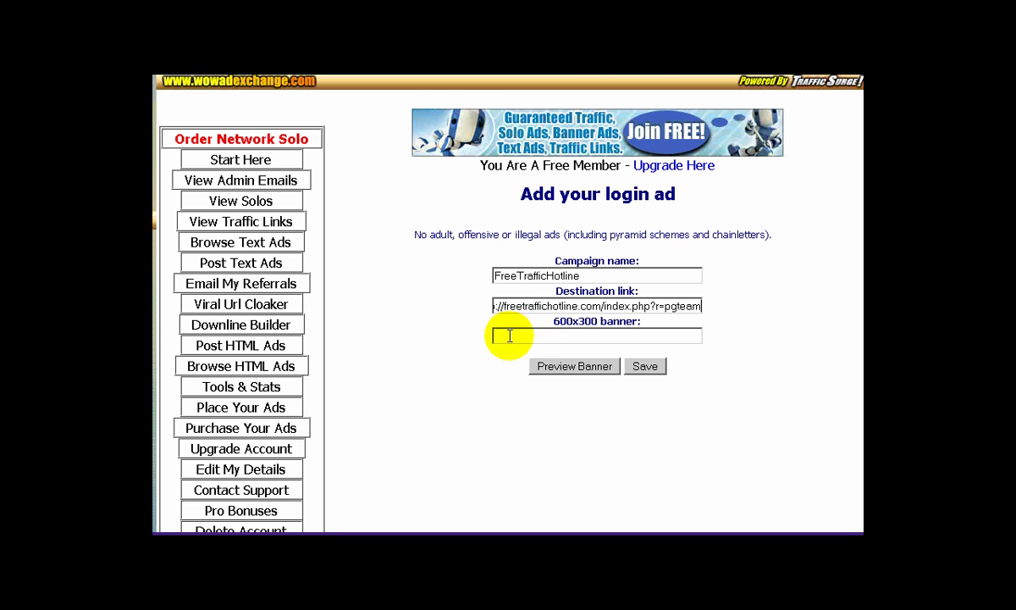
# - Paste the copied fth600x300.jpg image URL as the login ad's 600x300 banner
pyautogui.rightClick(506, 336)
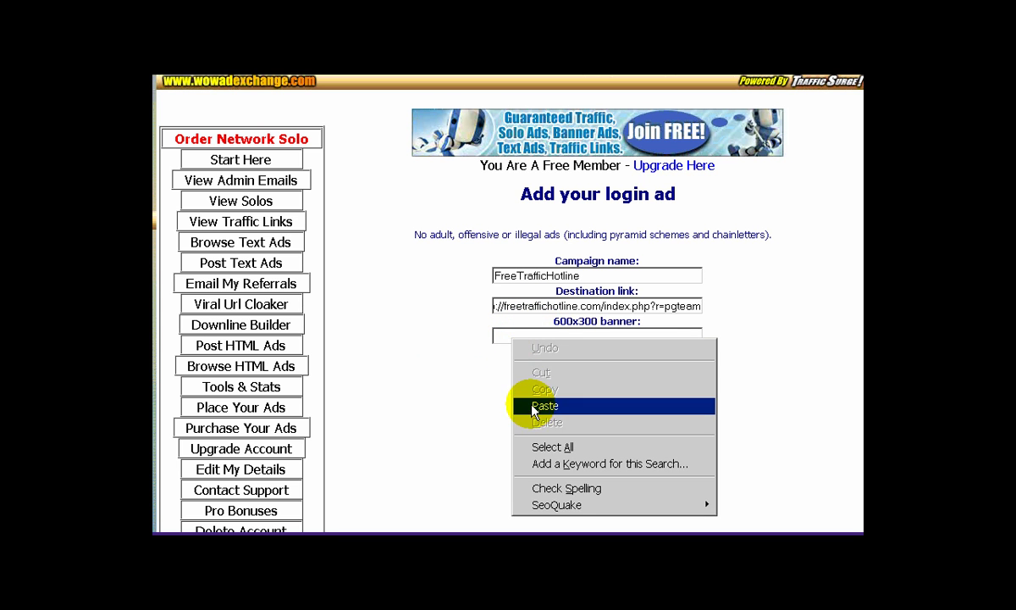
pyautogui.click(534, 406)
pyautogui.moveTo(555, 321); pyautogui.dragTo(600, 321)
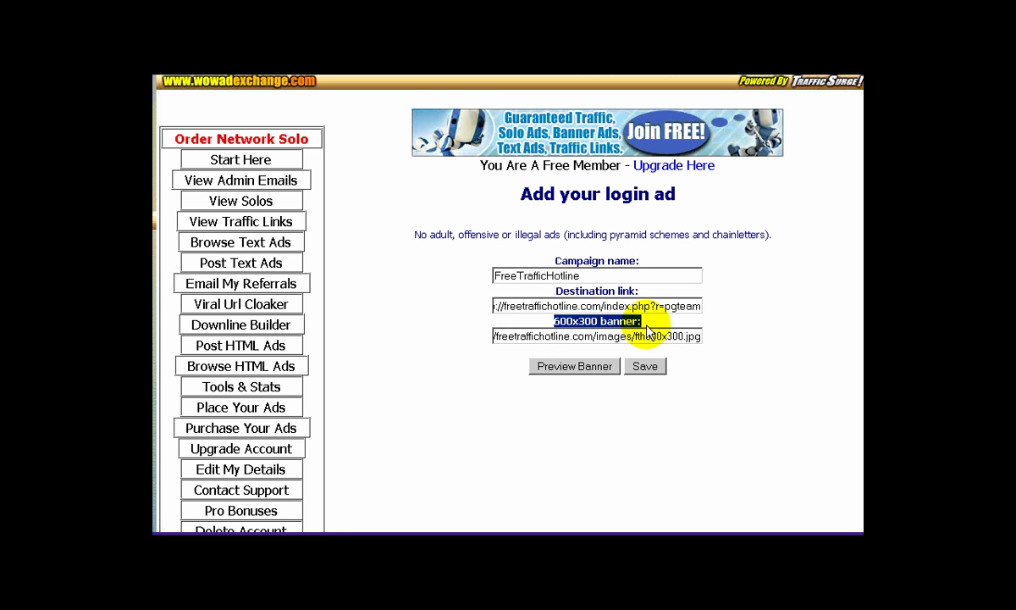
pyautogui.click(544, 338)
pyautogui.moveTo(556, 321); pyautogui.dragTo(732, 415)
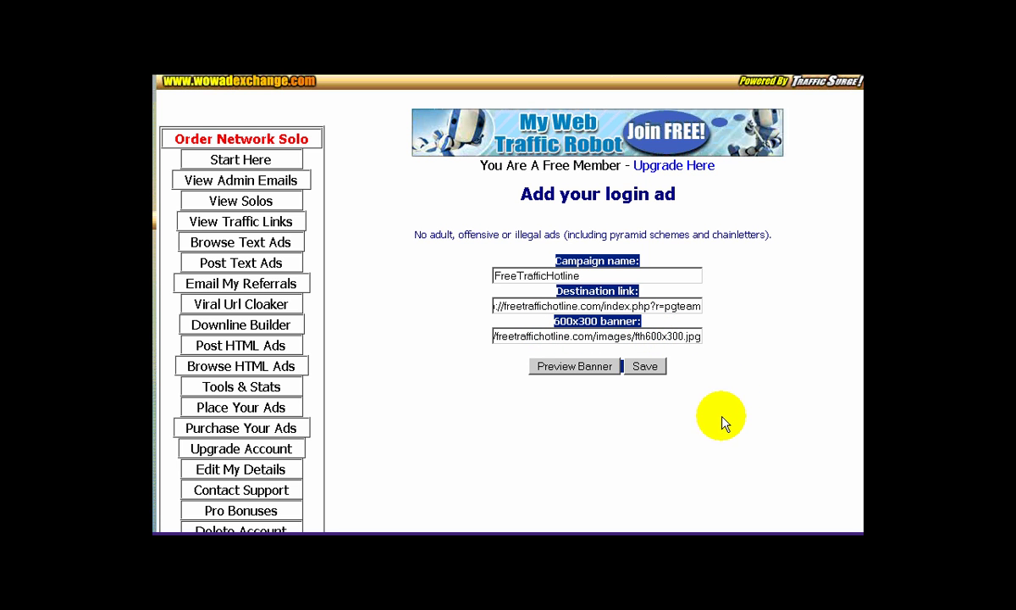
# - Preview the login ad banner, test its destination link and close the preview window
pyautogui.click(549, 369)
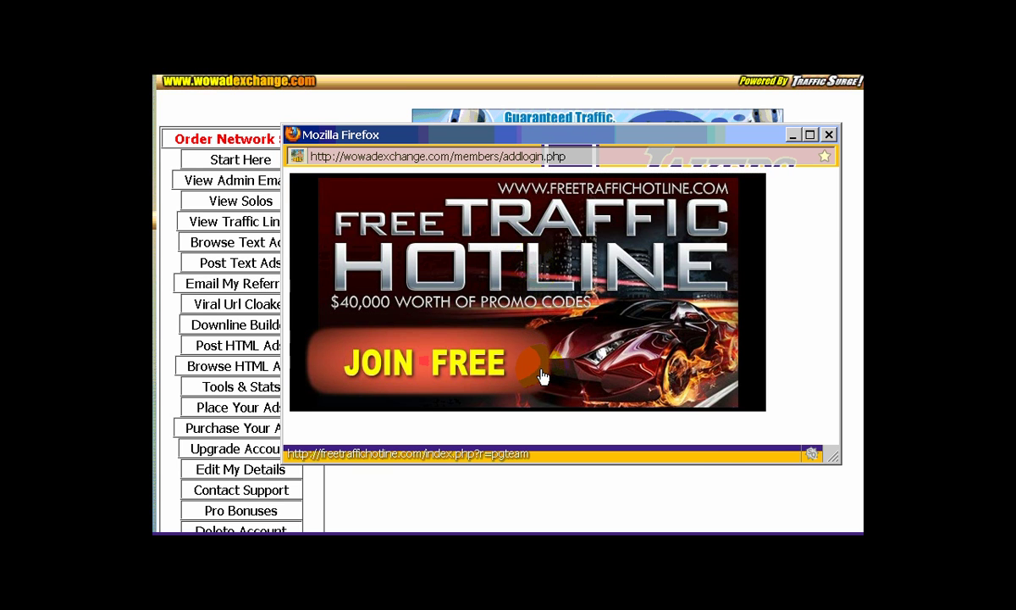
pyautogui.click(536, 272)
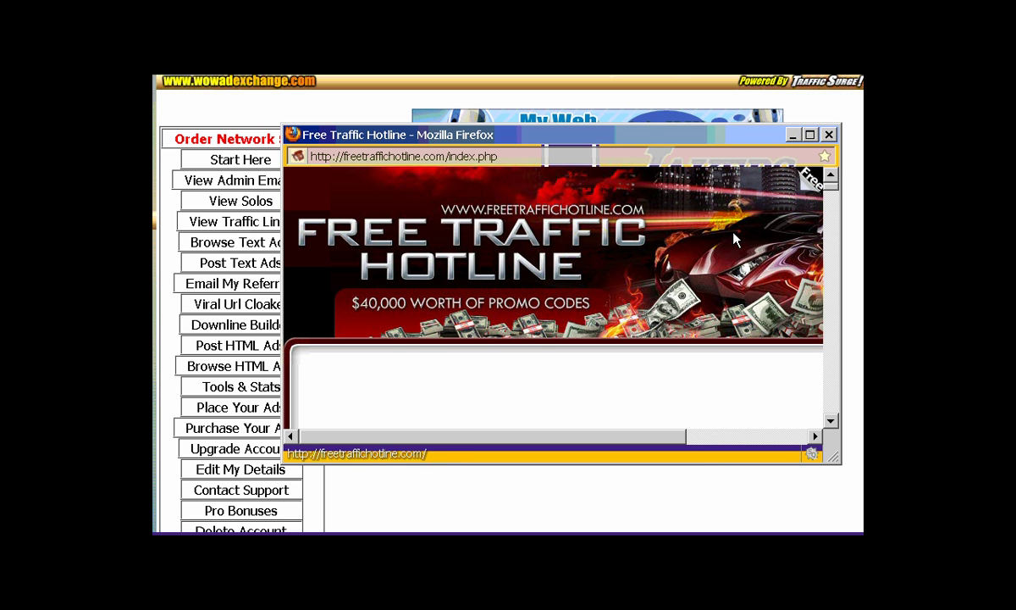
pyautogui.click(829, 135)
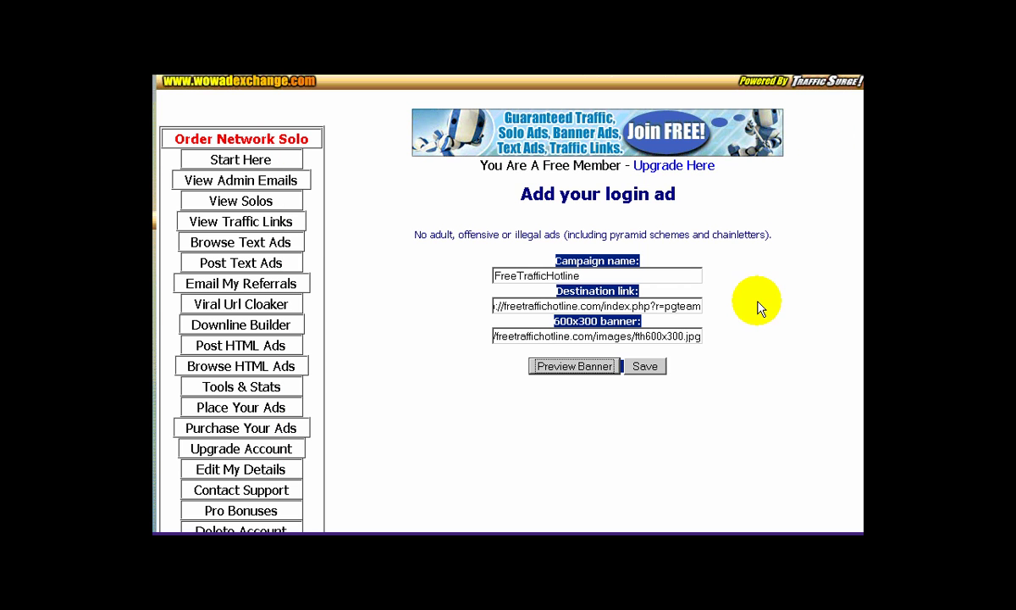
# - Save the login ad, return to the members area and review the FreeTrafficHotline entry in the login ads statistics
pyautogui.click(652, 371)
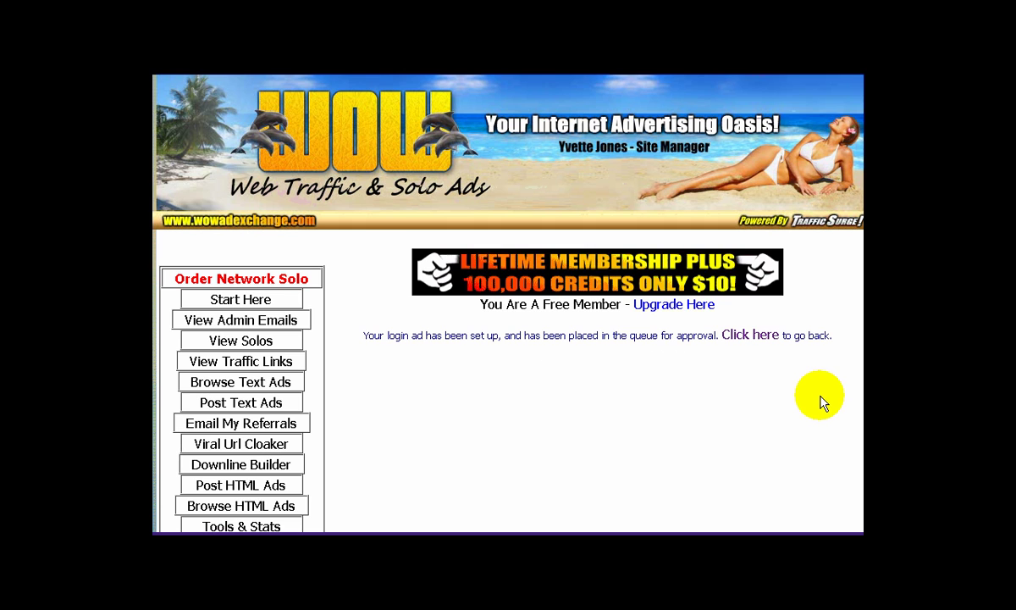
pyautogui.click(750, 338)
pyautogui.scroll(-4, 783, 322)
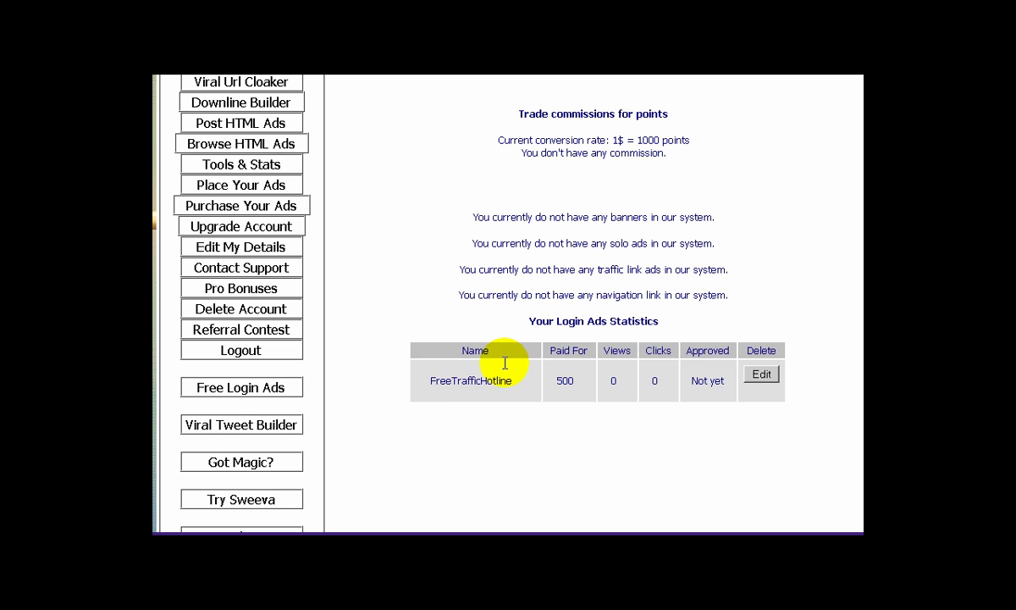
pyautogui.moveTo(504, 359); pyautogui.dragTo(481, 420)
pyautogui.click(565, 468)
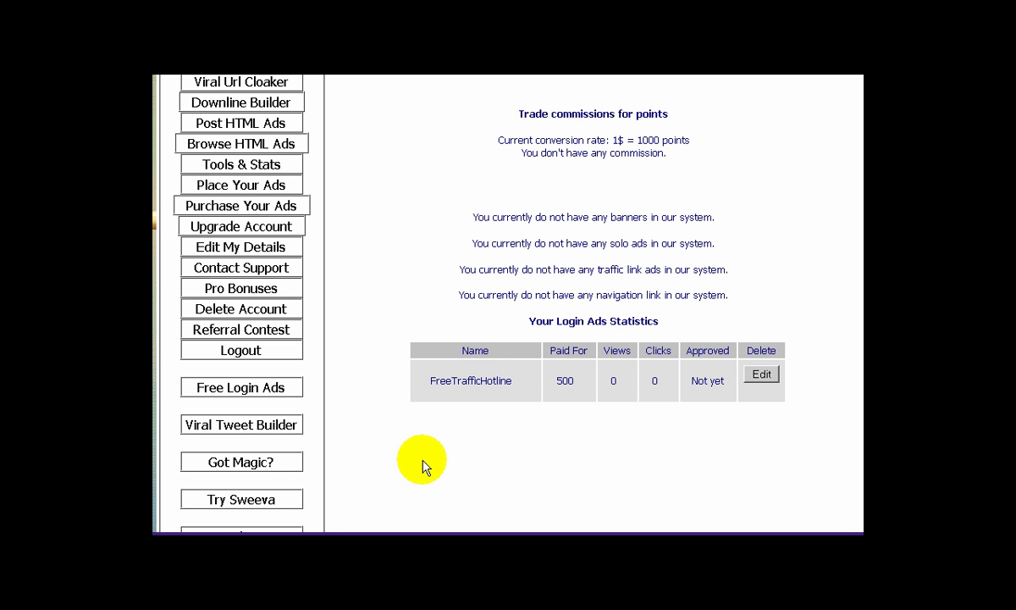